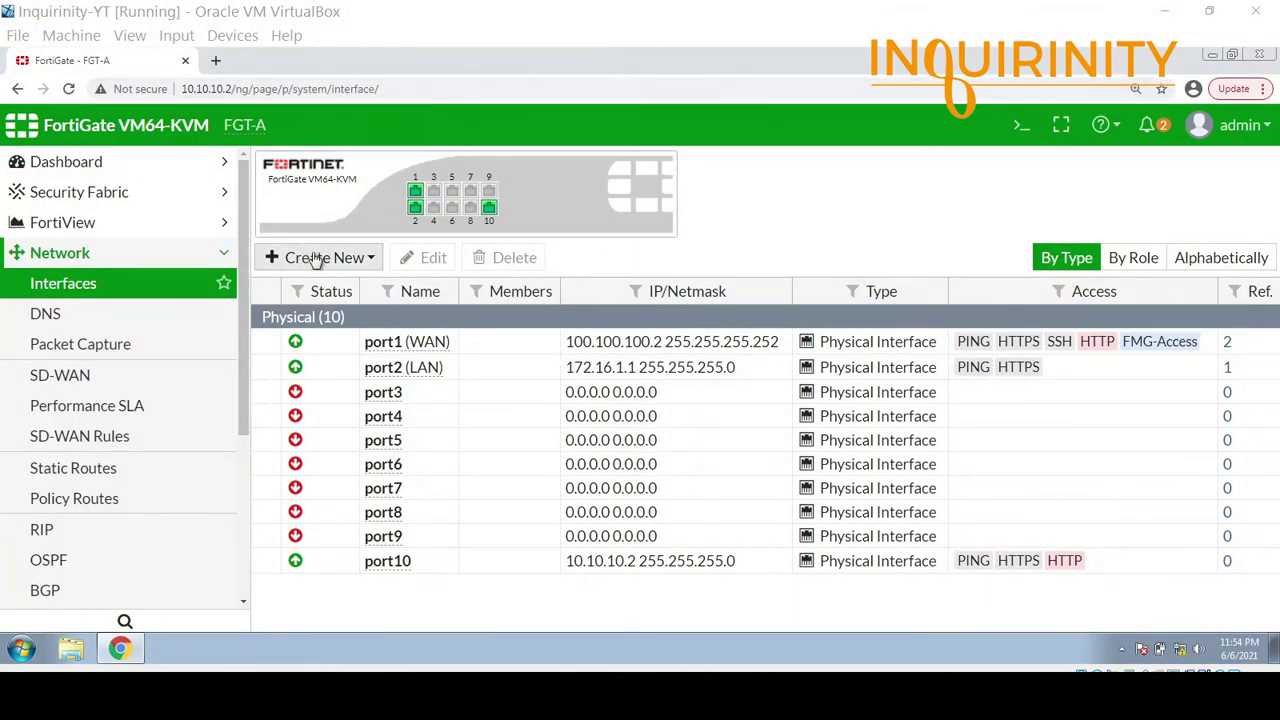
# Examine the static IP addresses assigned to the port1 (WAN) and port2 (LAN) interfaces.
pyautogui.click(329, 214)
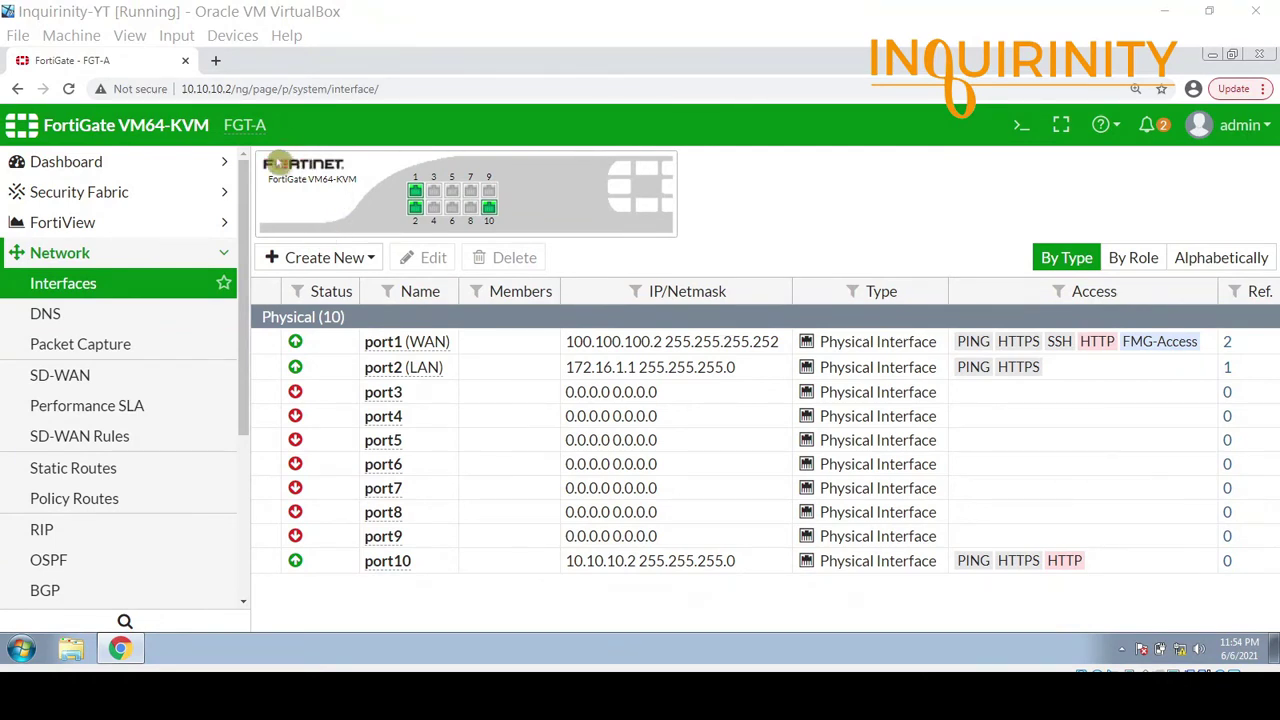
pyautogui.click(273, 152)
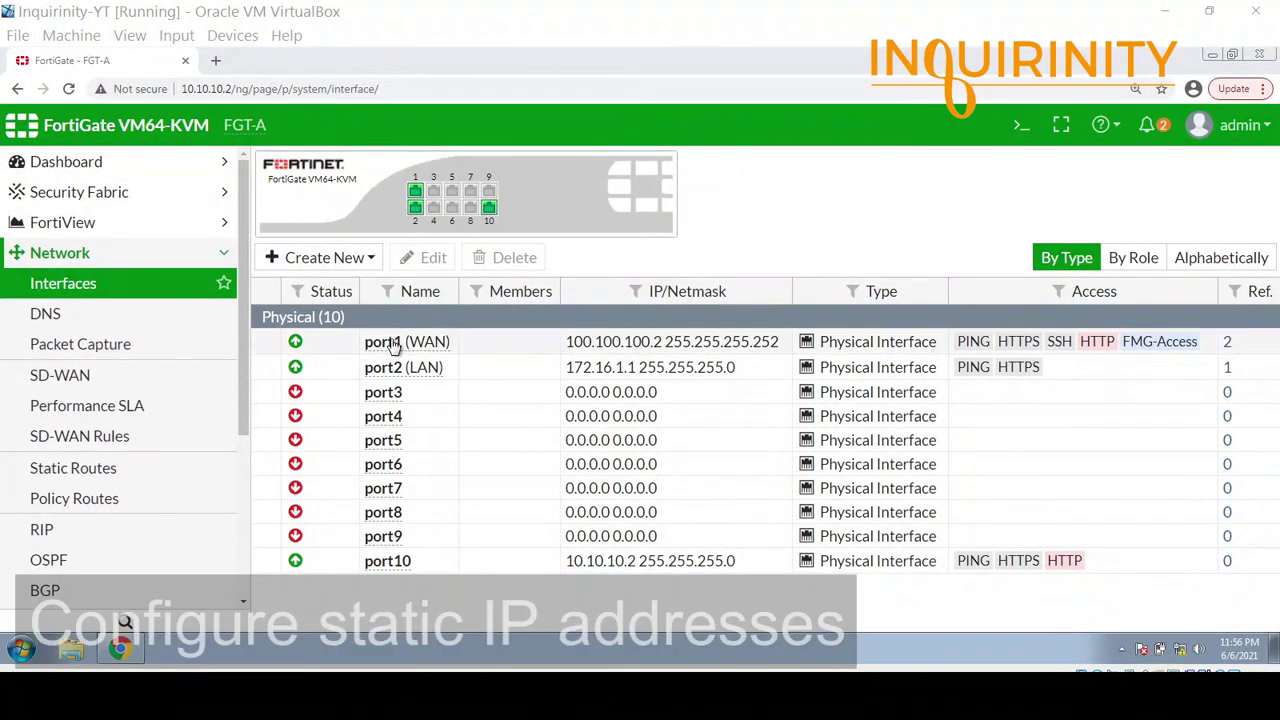
pyautogui.moveTo(421, 343)
pyautogui.moveTo(392, 372)
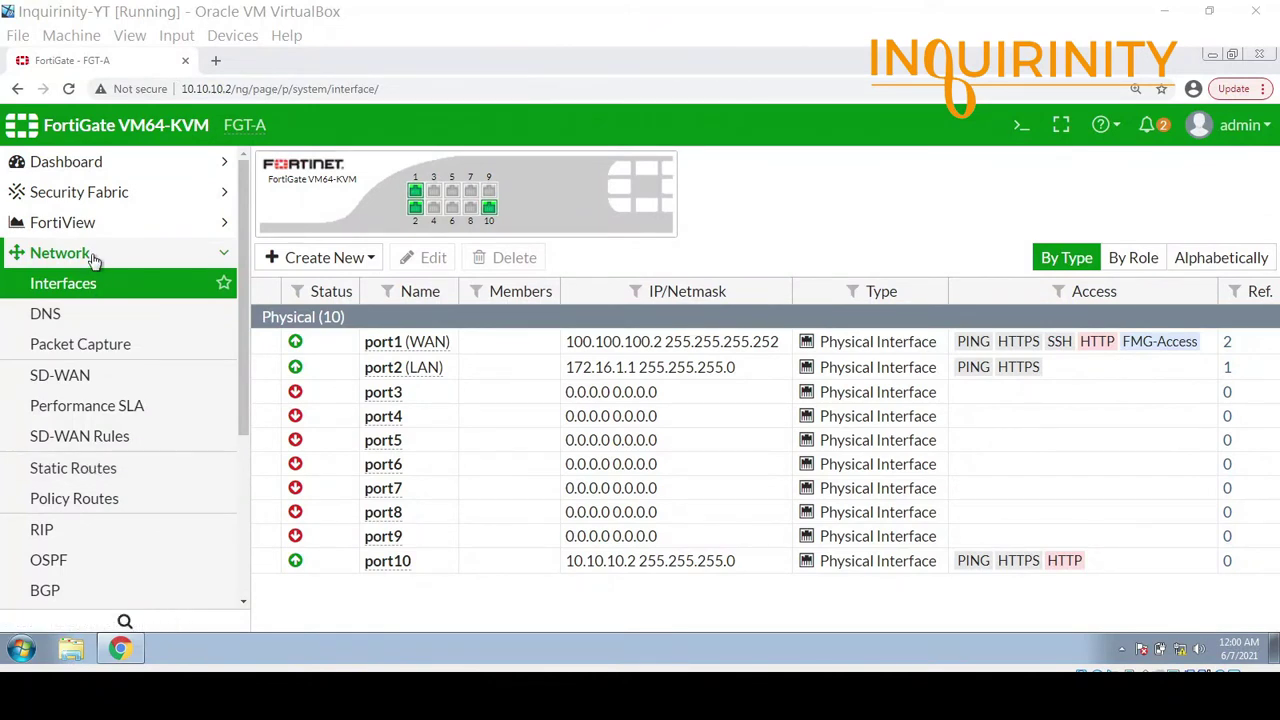
# Check the static default route through WAN (port1) and ping its gateway 100.100.100.1 from the CLI console.
pyautogui.click(100, 472)
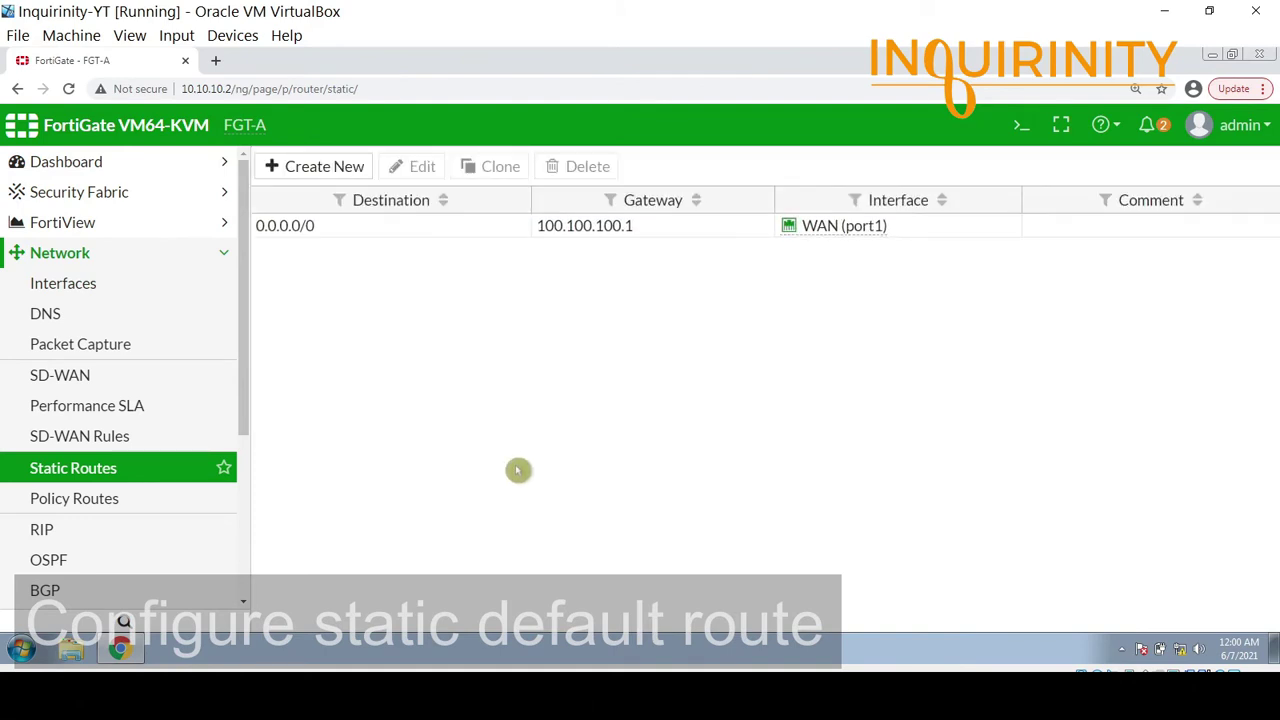
pyautogui.click(314, 234)
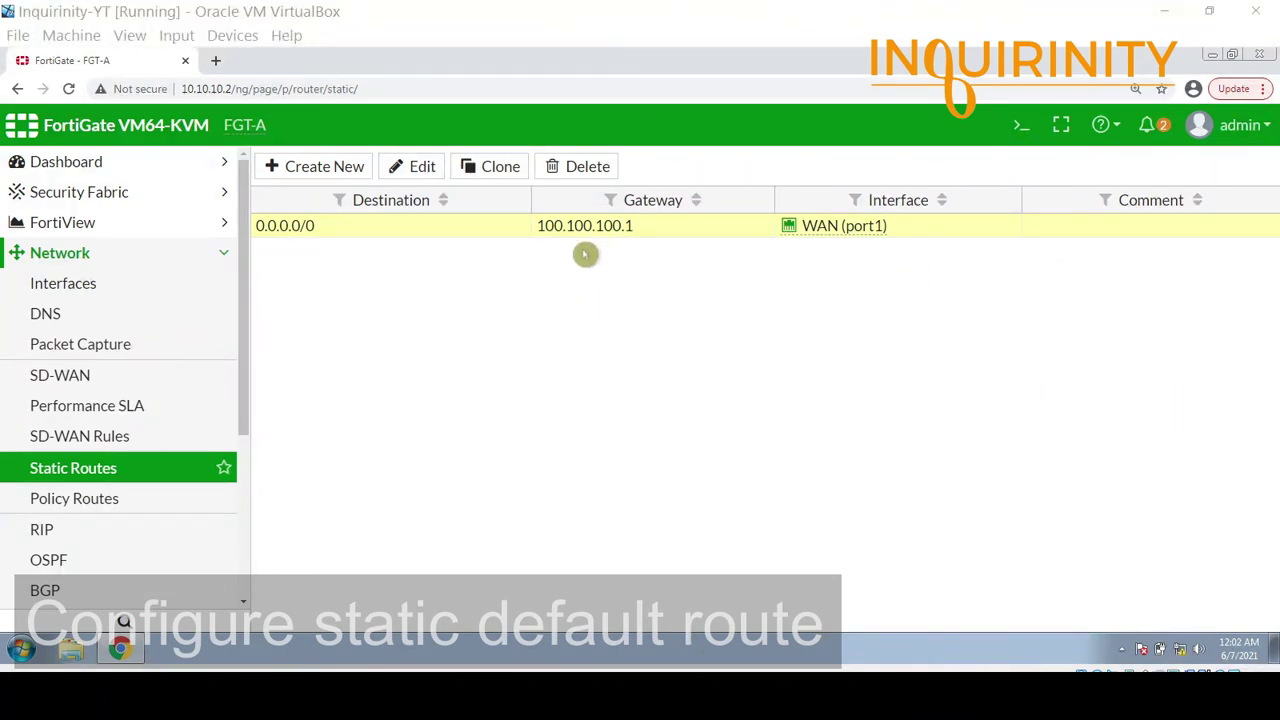
pyautogui.click(1022, 130)
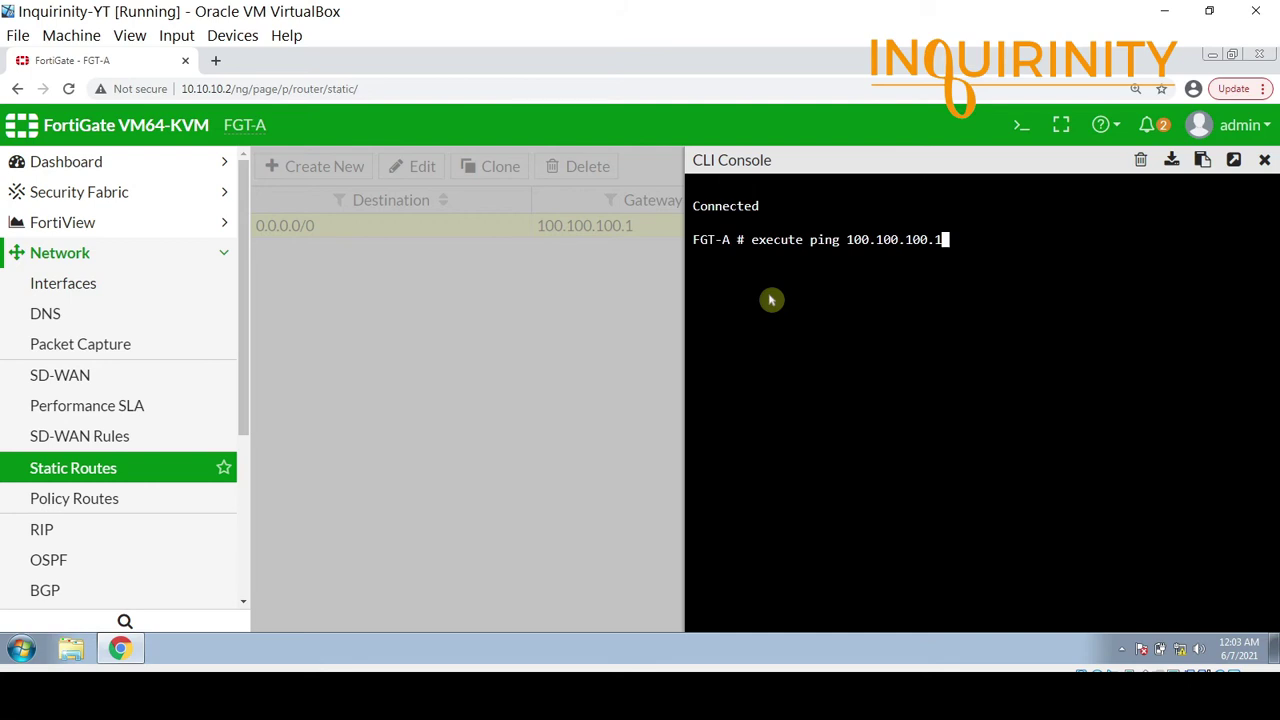
pyautogui.press('Return')
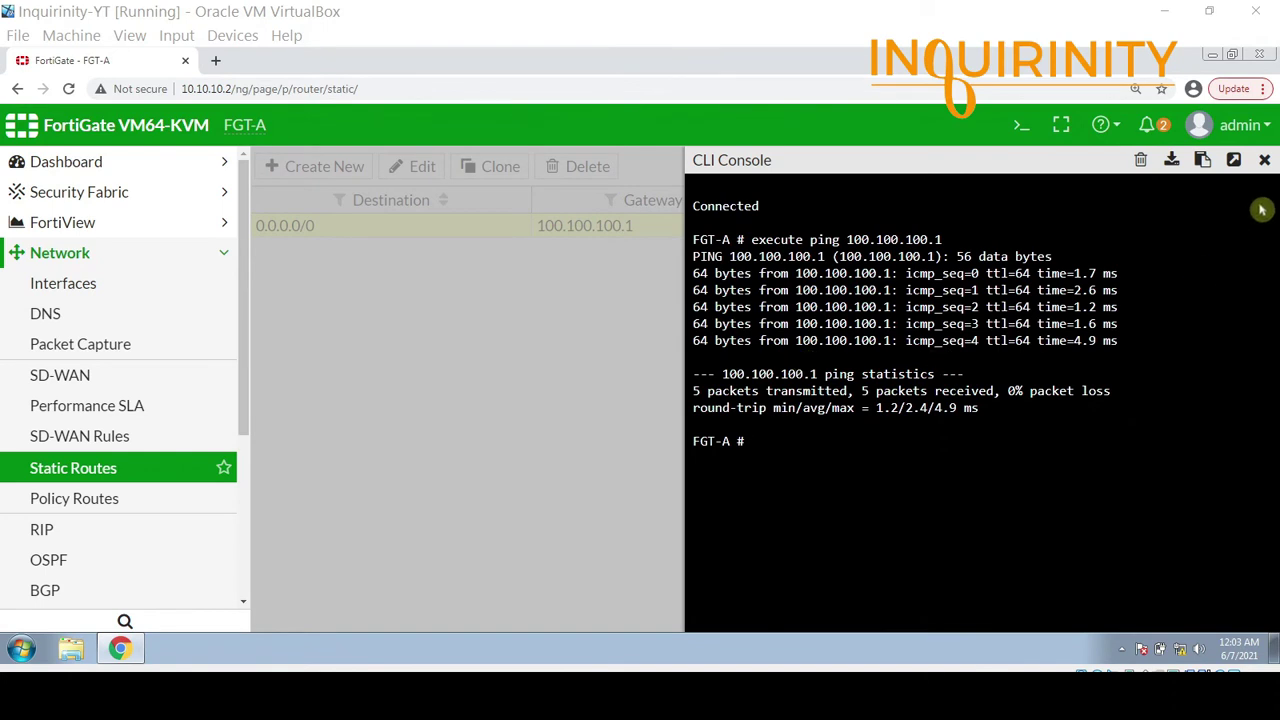
pyautogui.click(1265, 161)
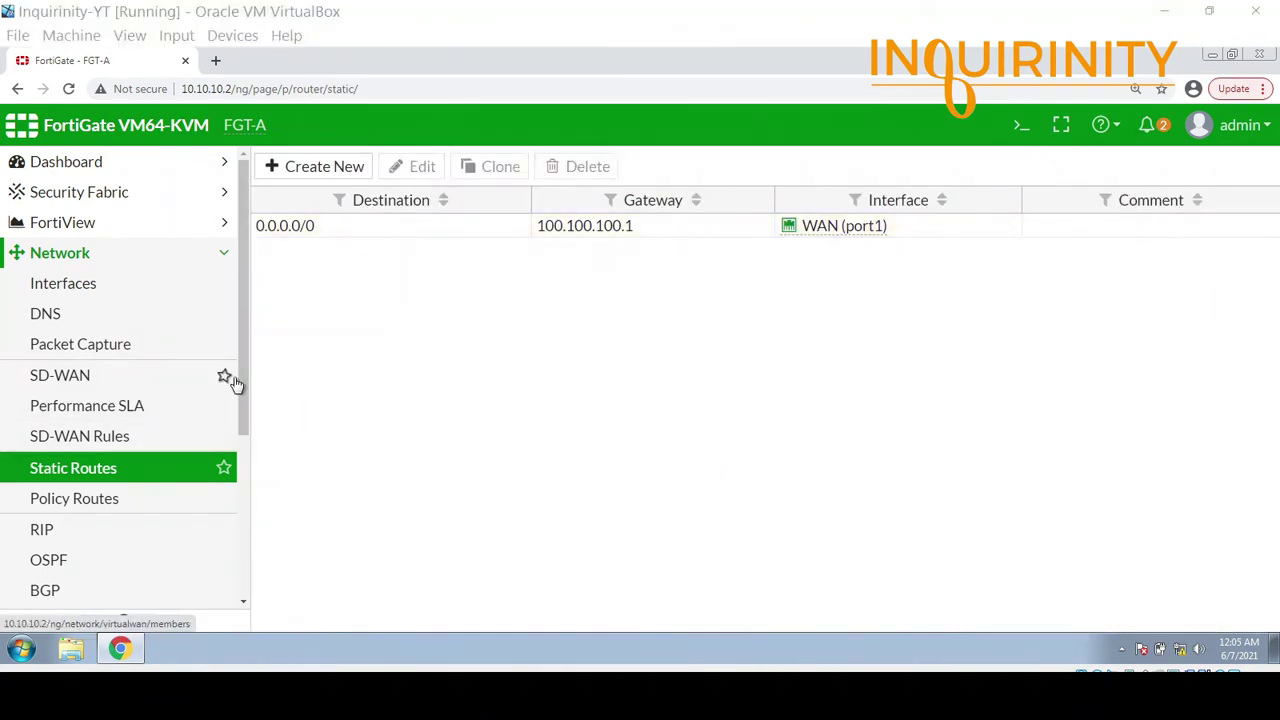
# Show the IPv4 policy list and expand the Implicit group to examine its rule.
pyautogui.moveTo(245, 366); pyautogui.dragTo(269, 557)
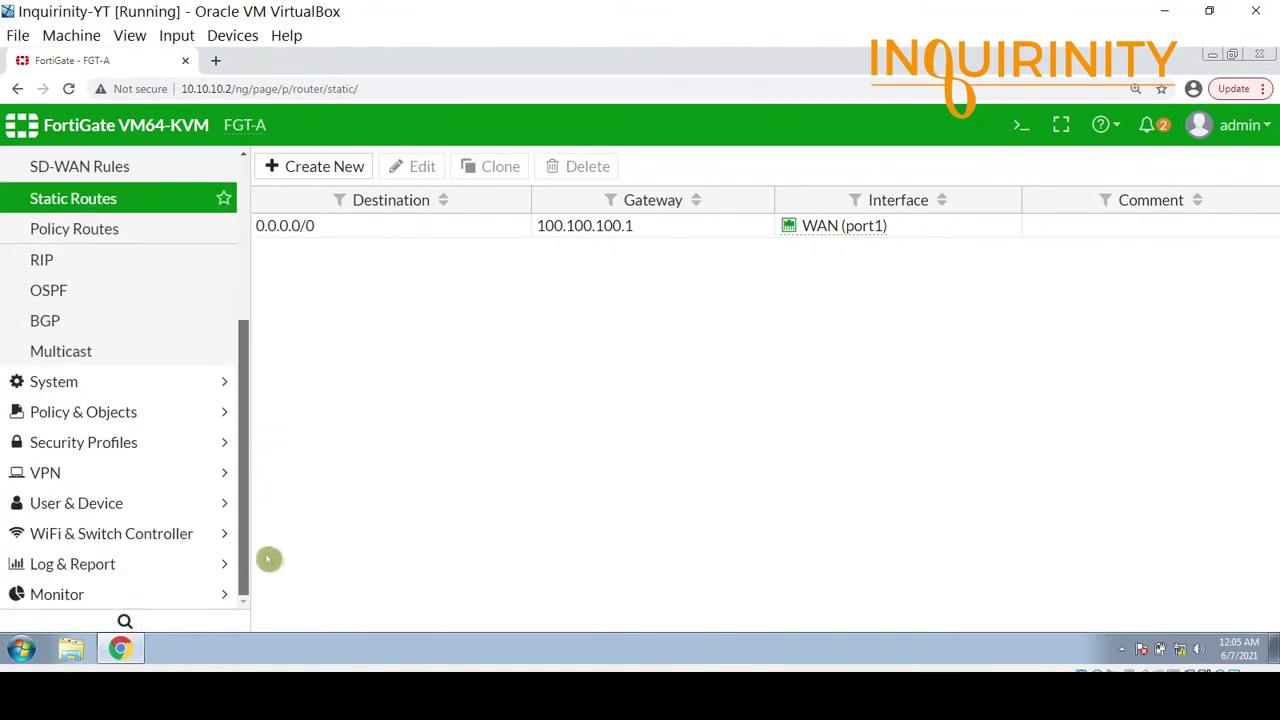
pyautogui.click(163, 411)
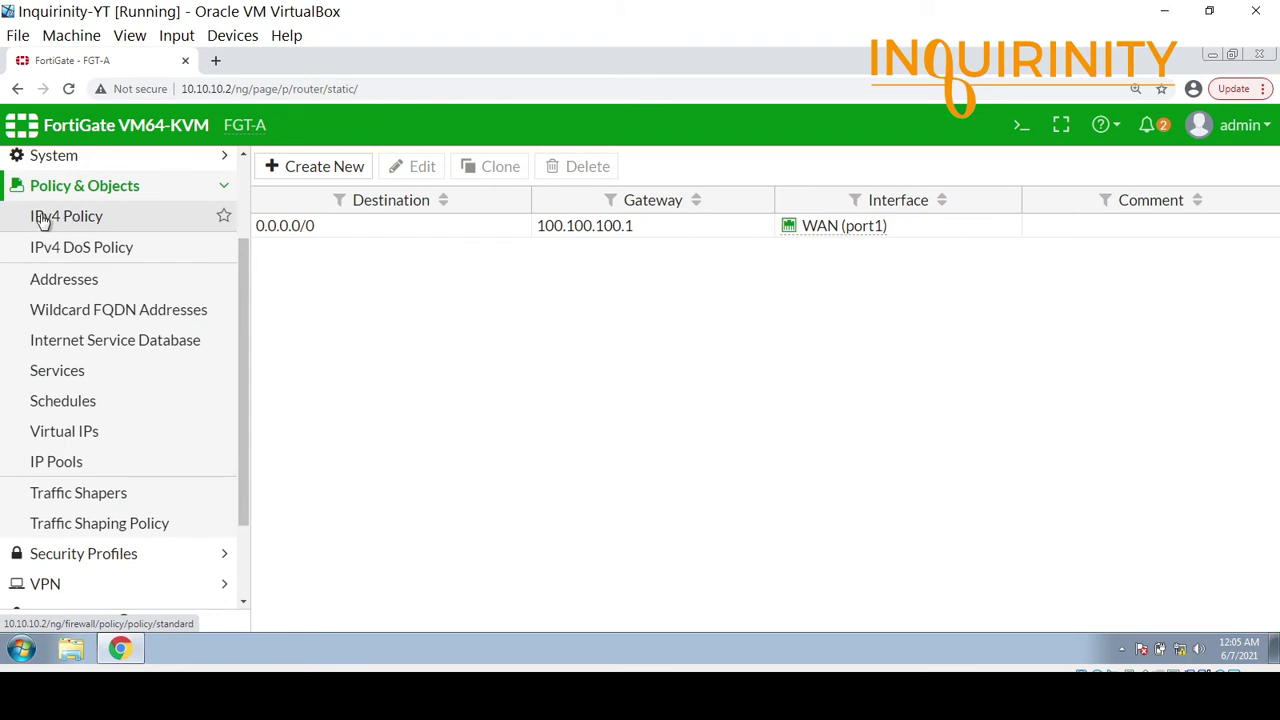
pyautogui.click(57, 222)
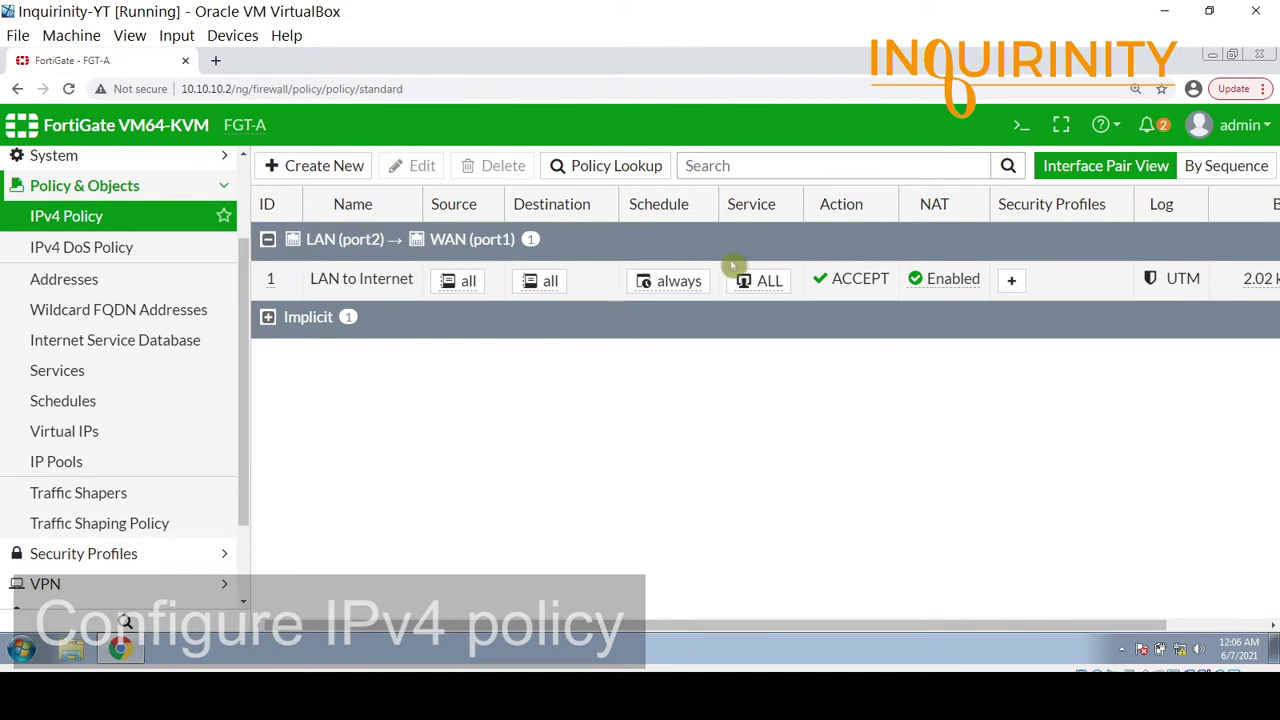
pyautogui.click(267, 317)
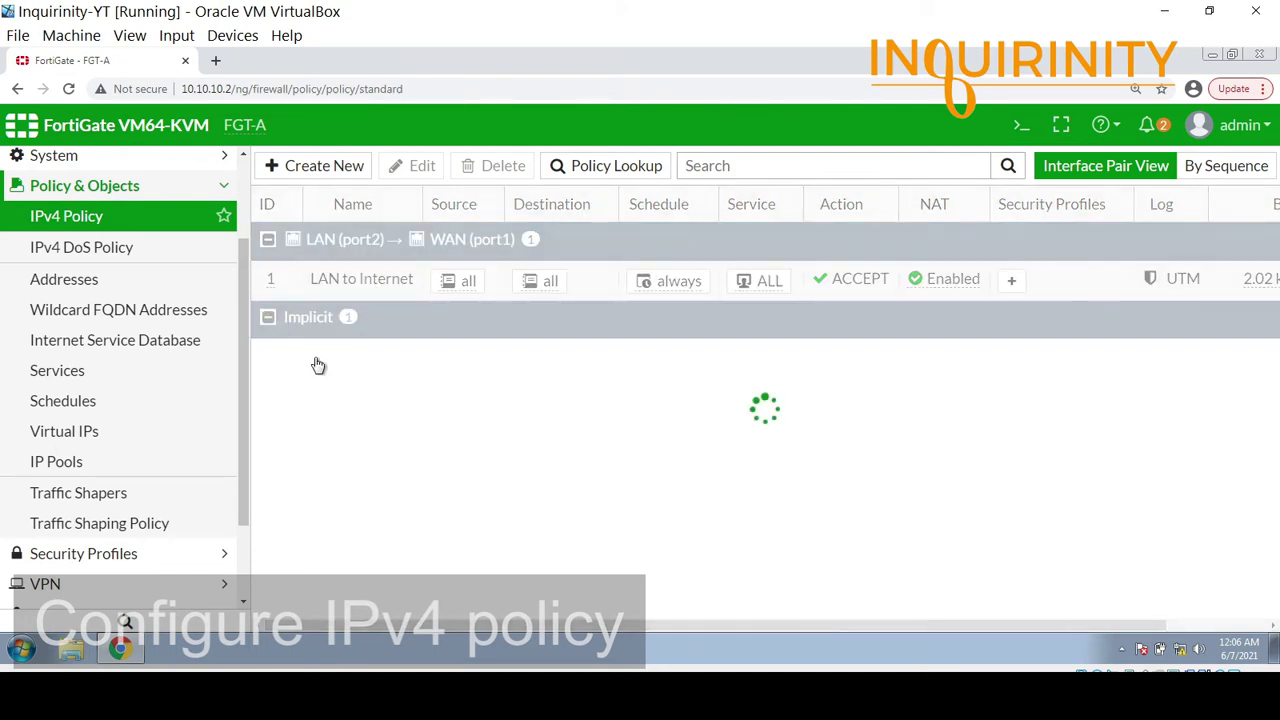
pyautogui.click(332, 399)
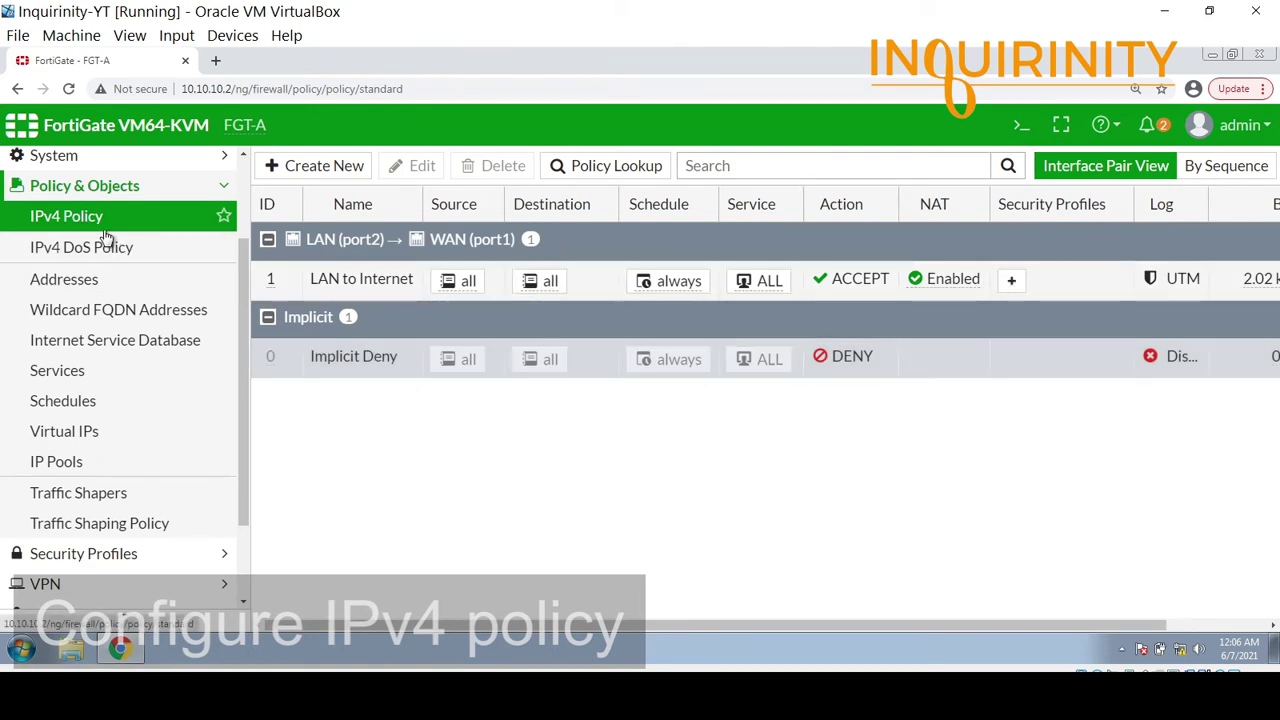
pyautogui.click(378, 317)
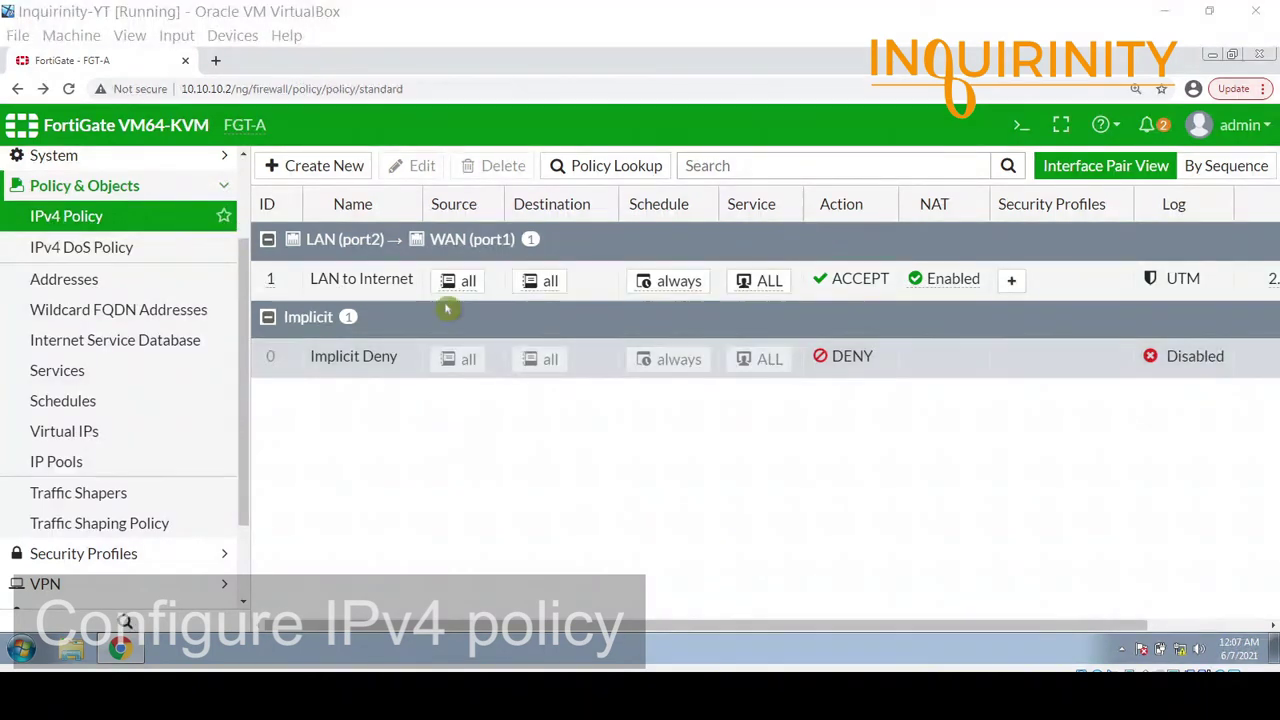
# Open the LAN to Internet policy and examine its interfaces, source, destination, service, action, NAT, security profile and logging settings.
pyautogui.doubleClick(386, 288)
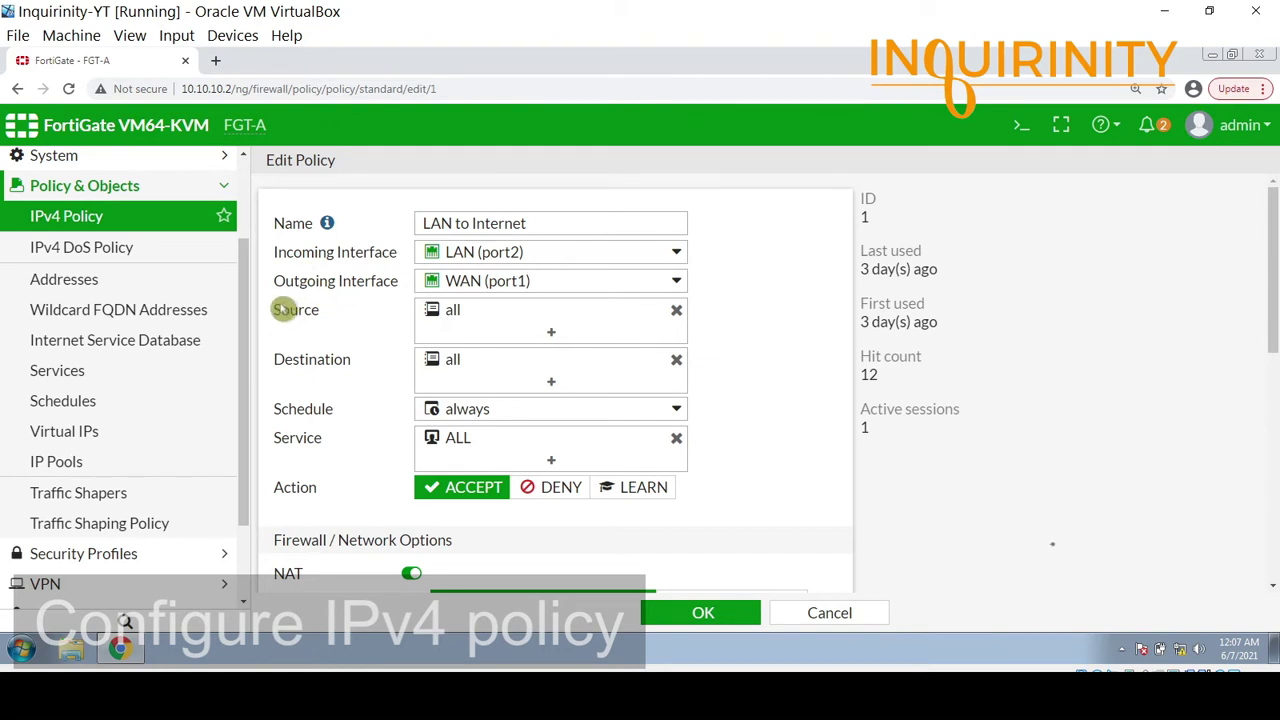
pyautogui.click(283, 222)
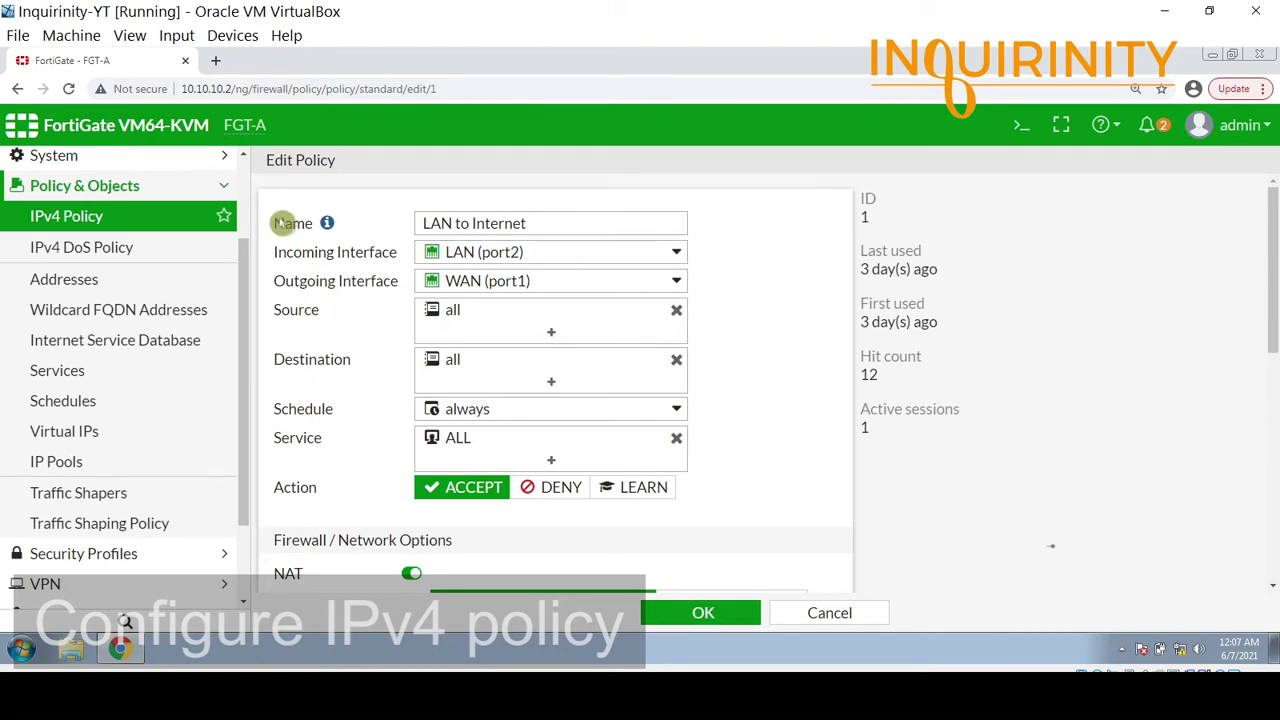
pyautogui.click(318, 285)
pyautogui.click(345, 256)
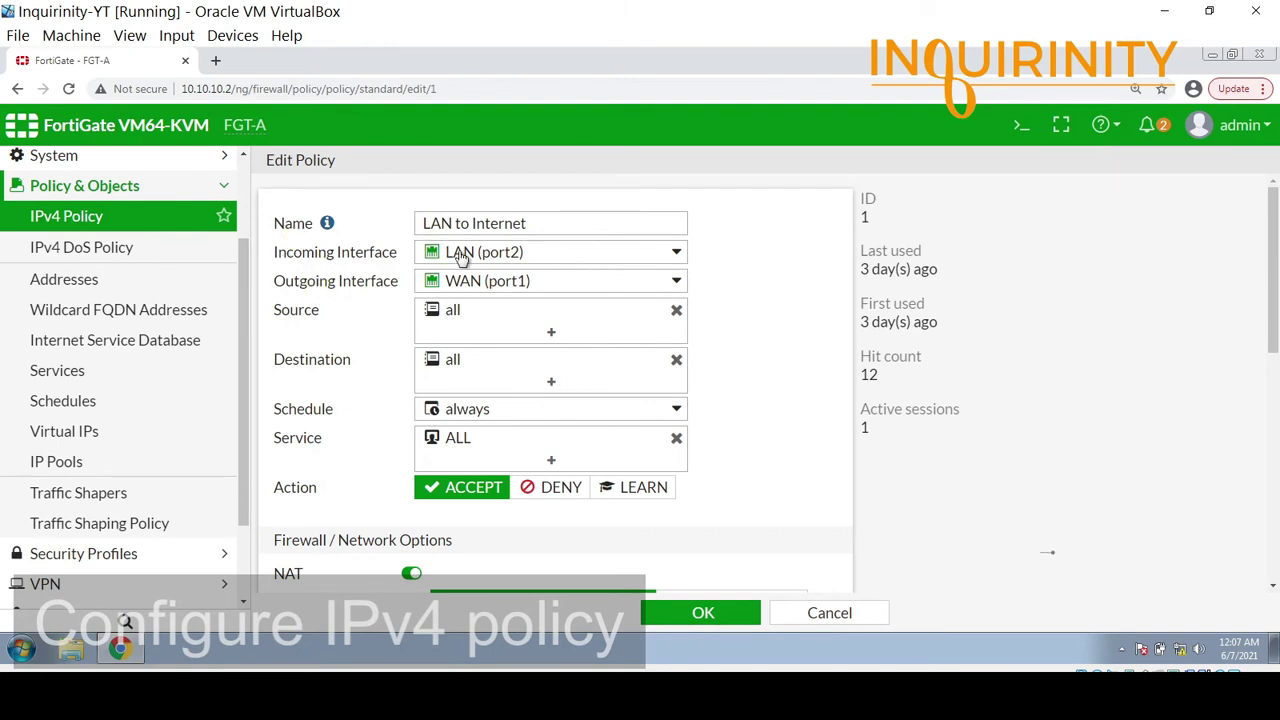
pyautogui.click(404, 238)
pyautogui.moveTo(481, 316)
pyautogui.moveTo(445, 410)
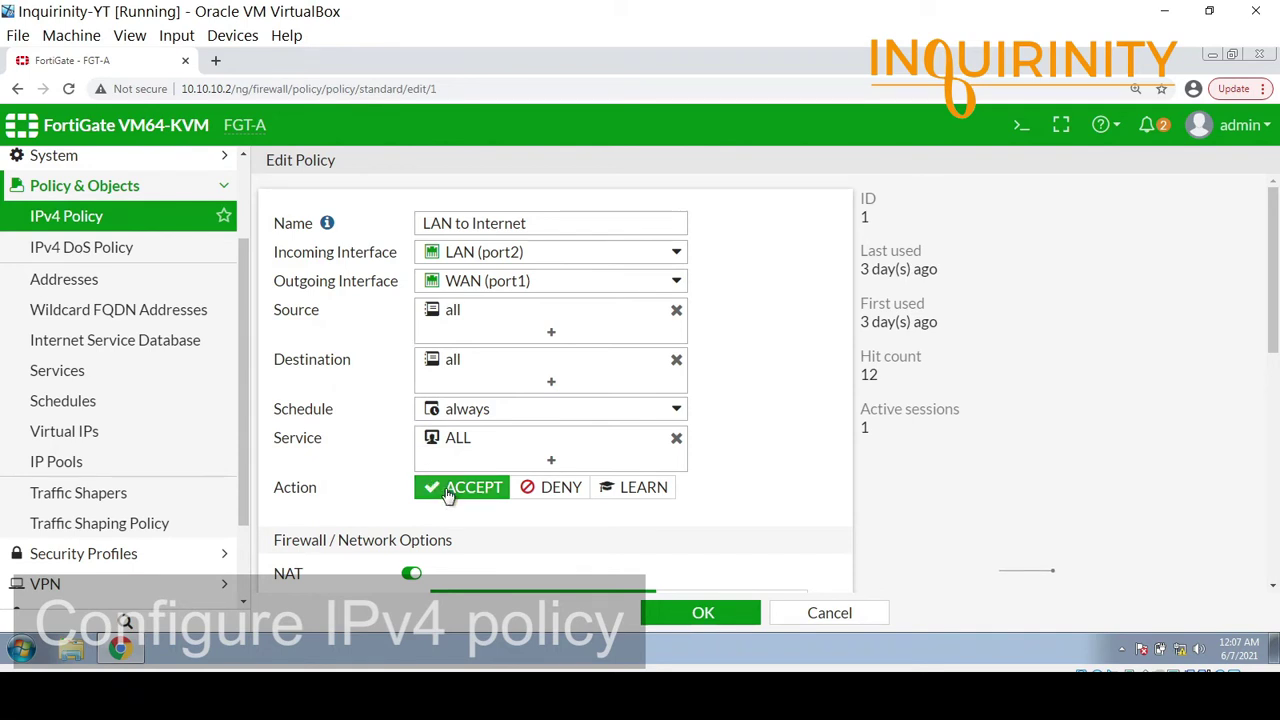
pyautogui.scroll(-1, 370, 502)
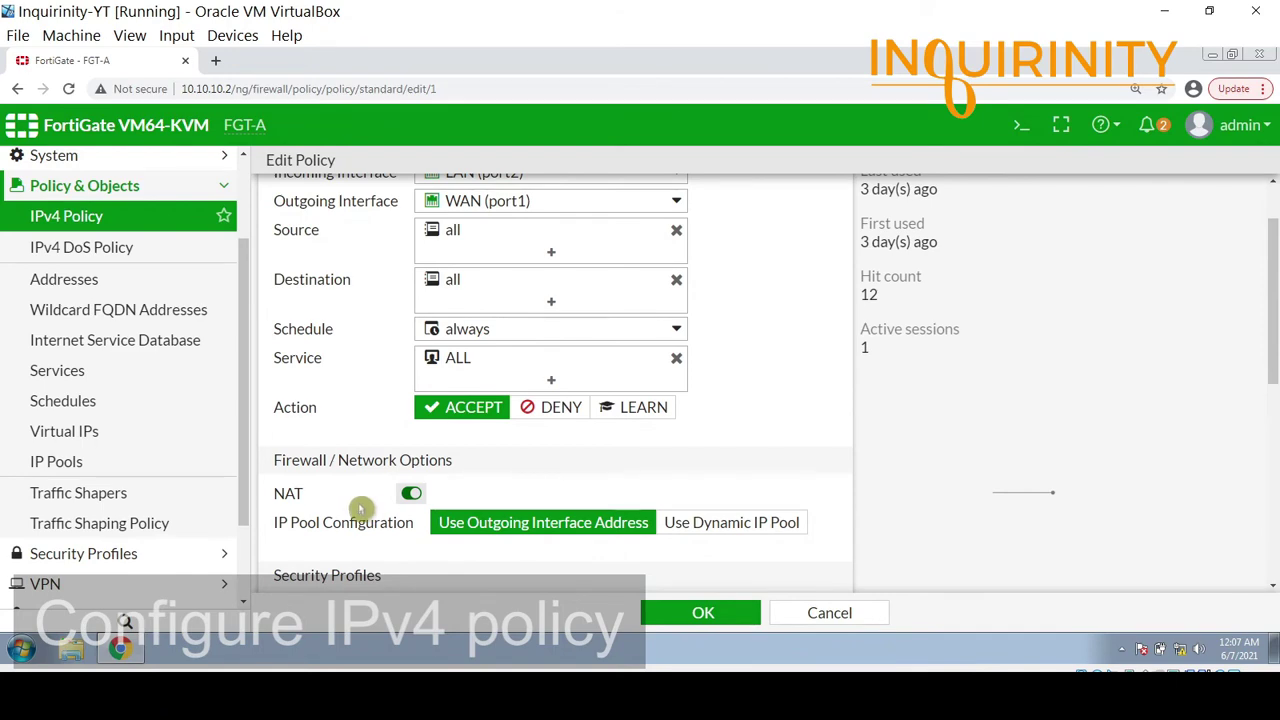
pyautogui.scroll(-4, 366, 491)
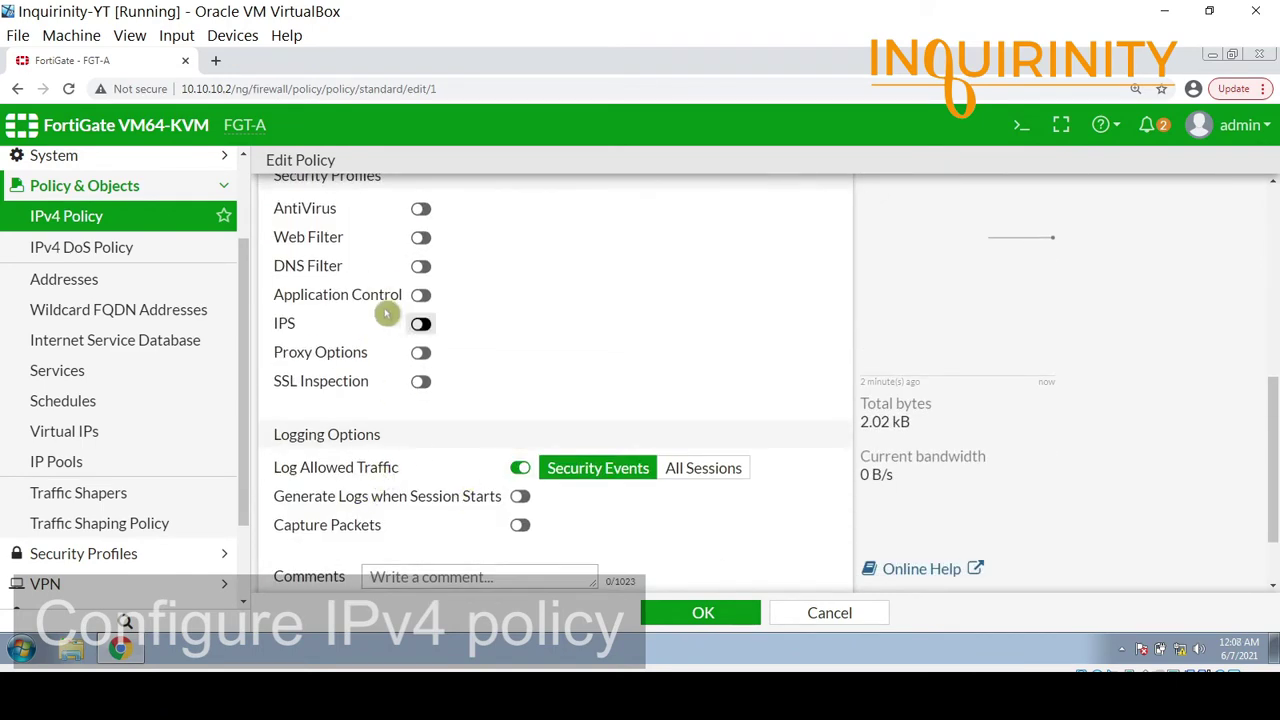
pyautogui.scroll(-1, 371, 383)
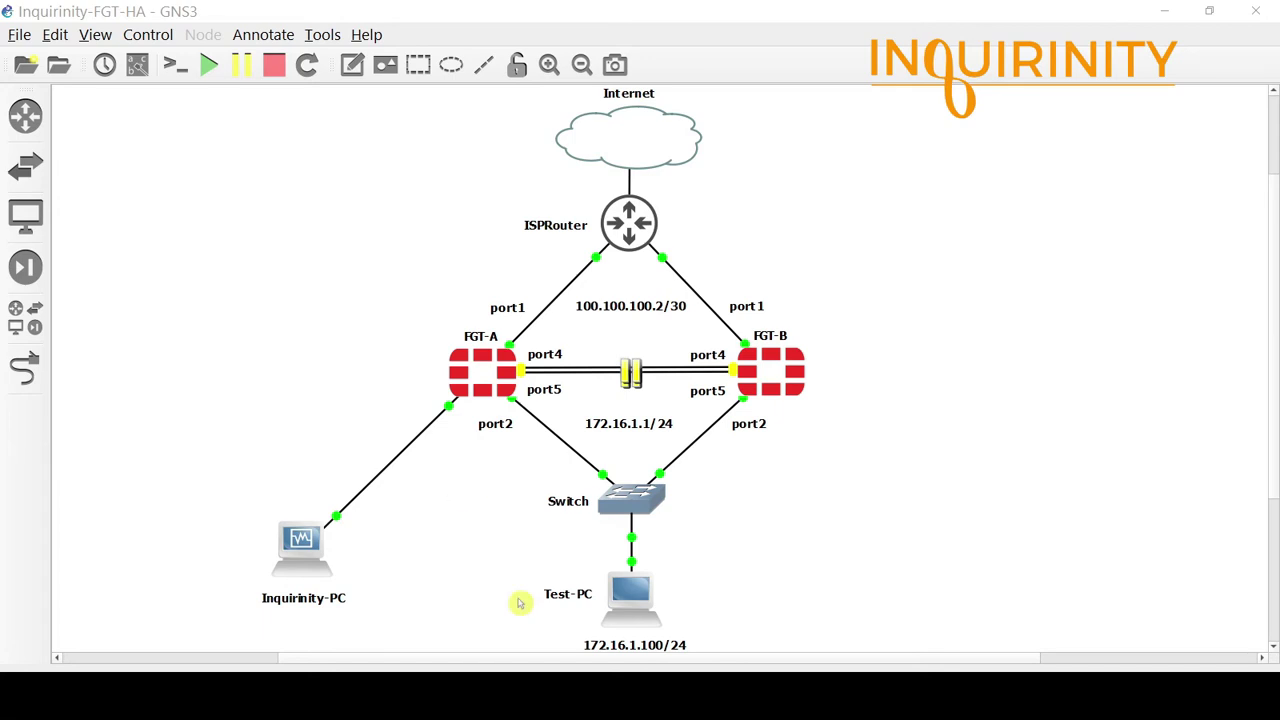
# Switch to GNS3, open the console of Test-PC and ping 8.8.8.8 to test internet connectivity.
pyautogui.rightClick(637, 586)
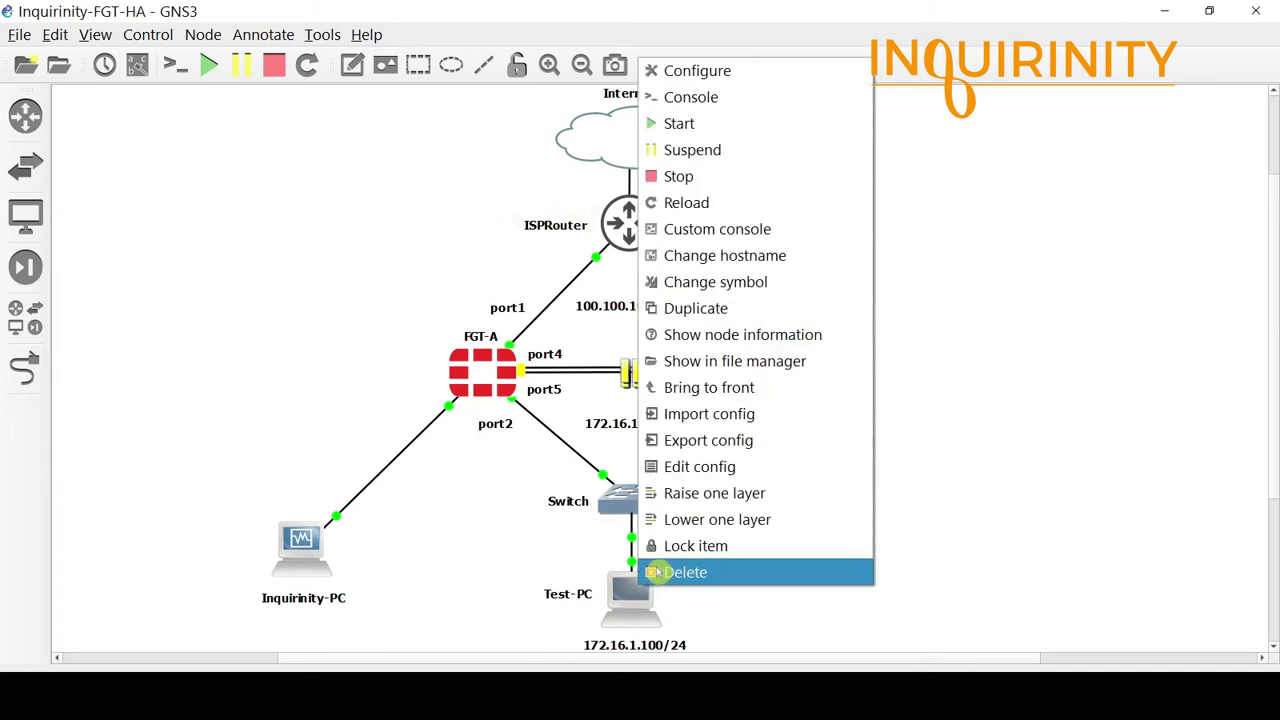
pyautogui.click(706, 100)
pyautogui.moveTo(415, 76); pyautogui.dragTo(652, 221)
pyautogui.press('Return')
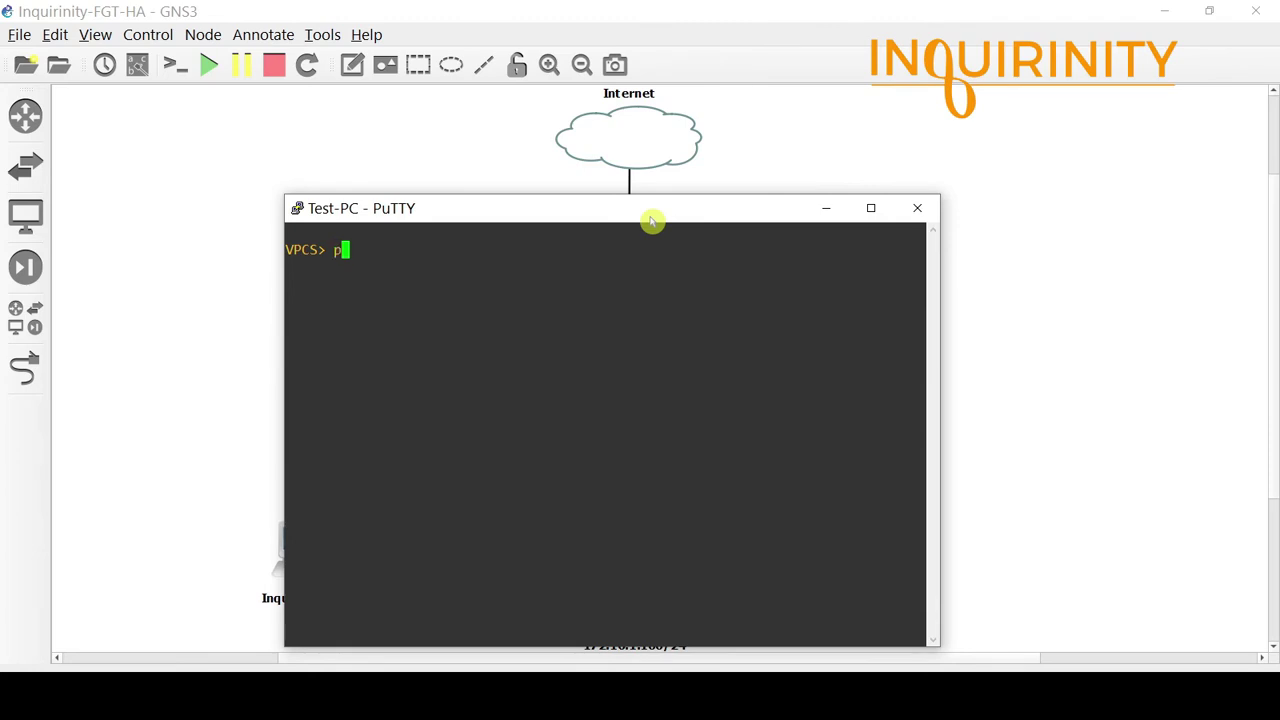
pyautogui.write('ping 8.8.8.8')
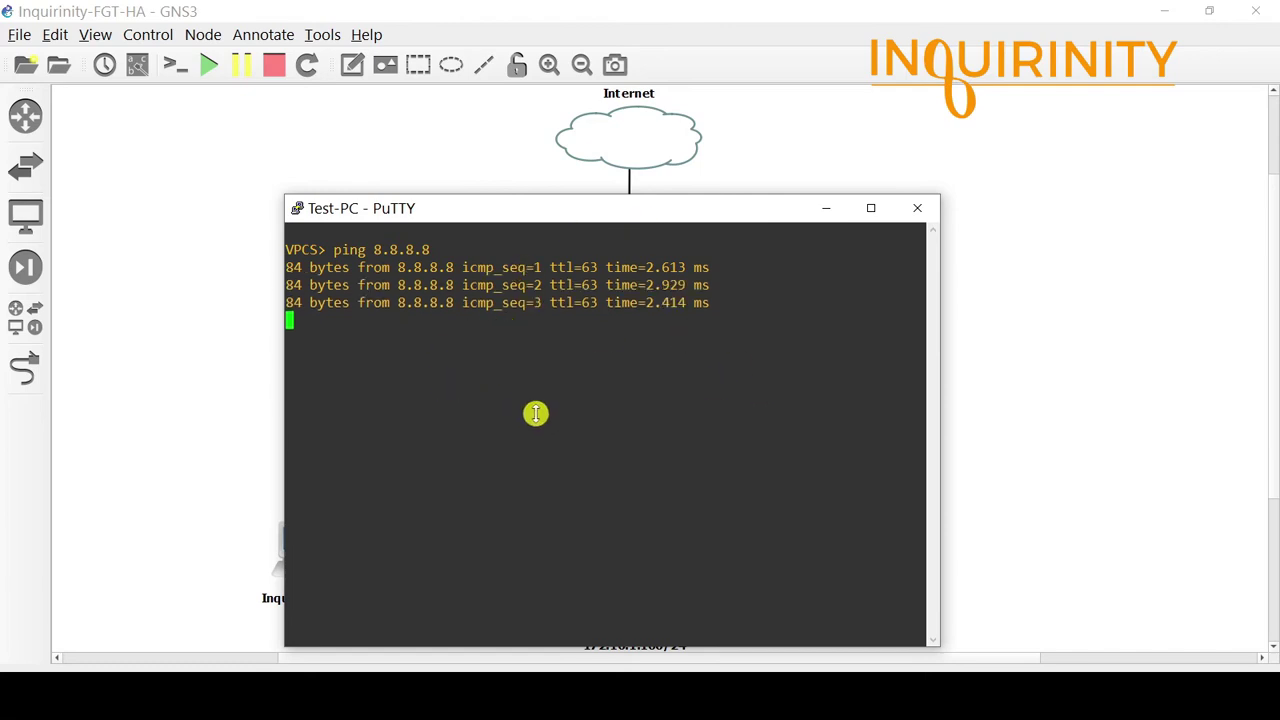
pyautogui.moveTo(557, 211); pyautogui.dragTo(813, 428)
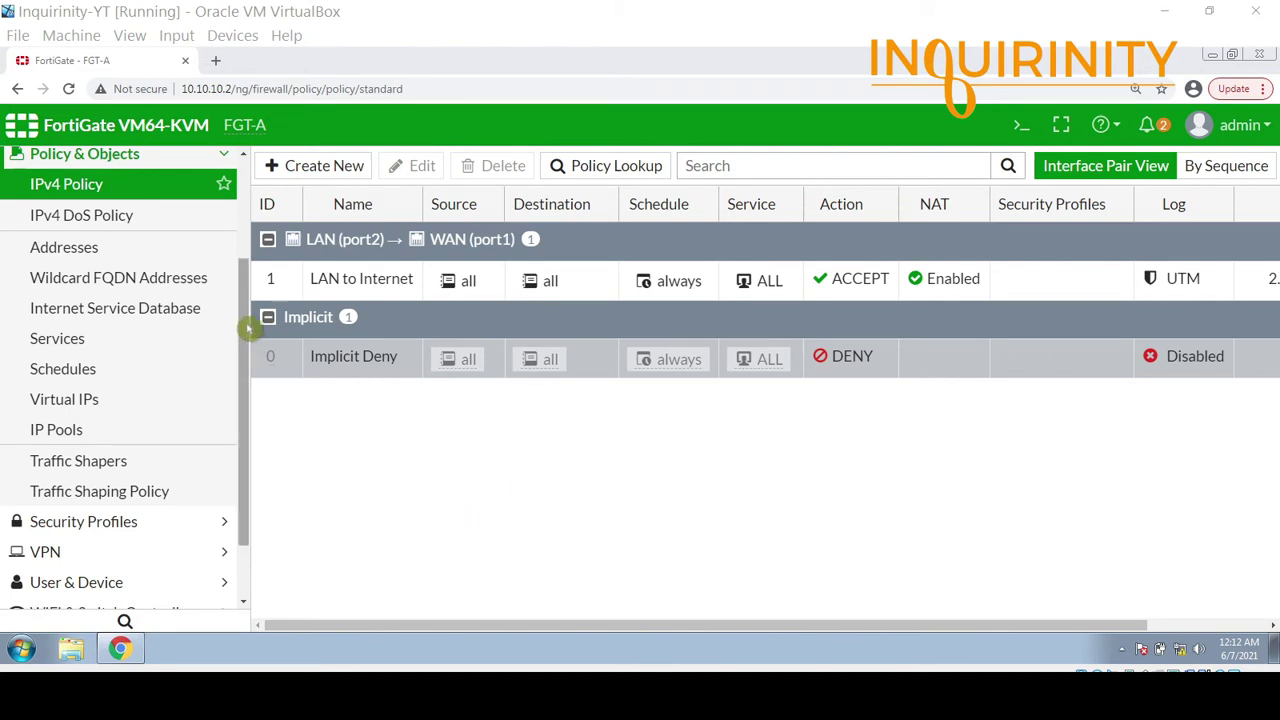
# In FGT-A's web interface, open the system's high availability settings and set the mode to Active-Passive.
pyautogui.moveTo(243, 317); pyautogui.dragTo(245, 203)
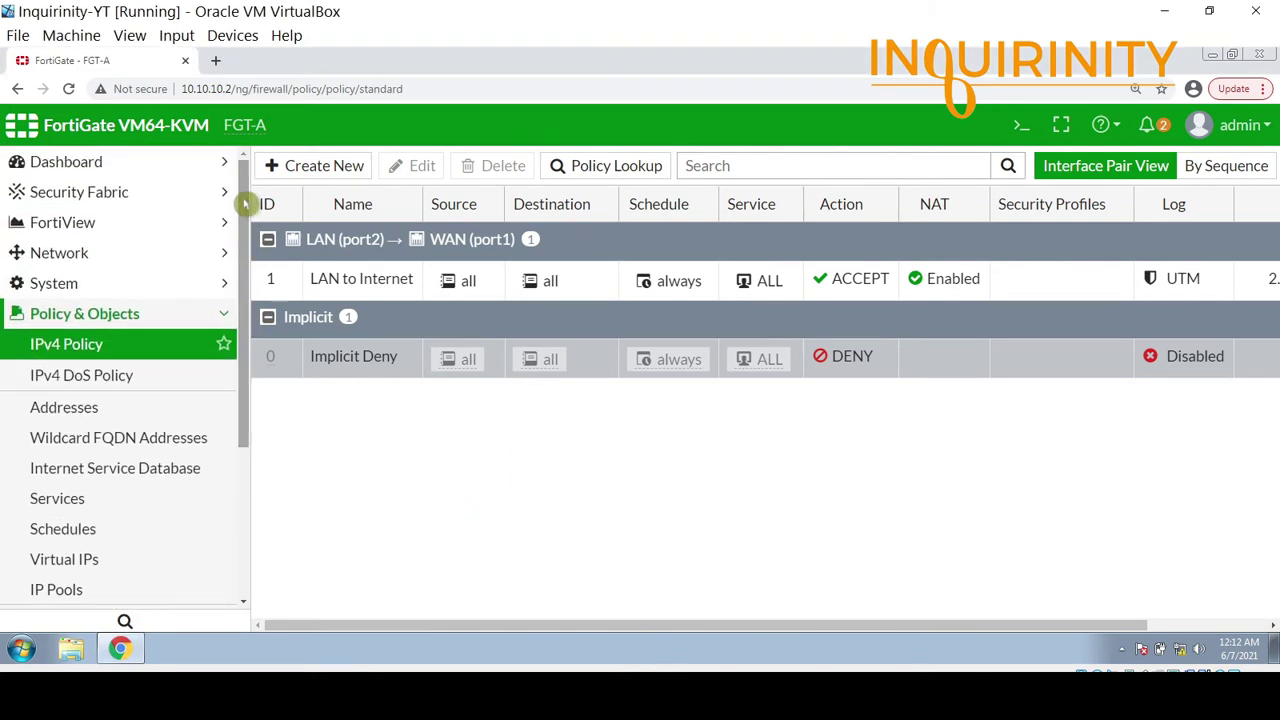
pyautogui.click(75, 287)
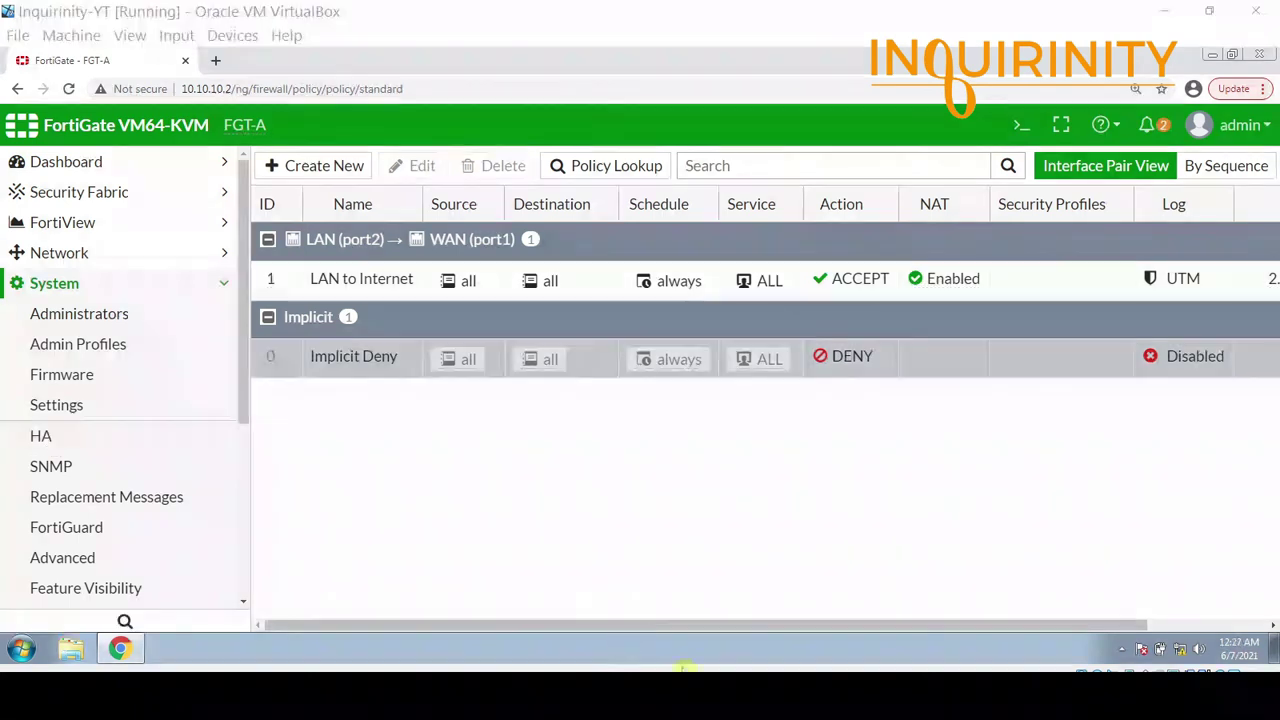
pyautogui.click(69, 441)
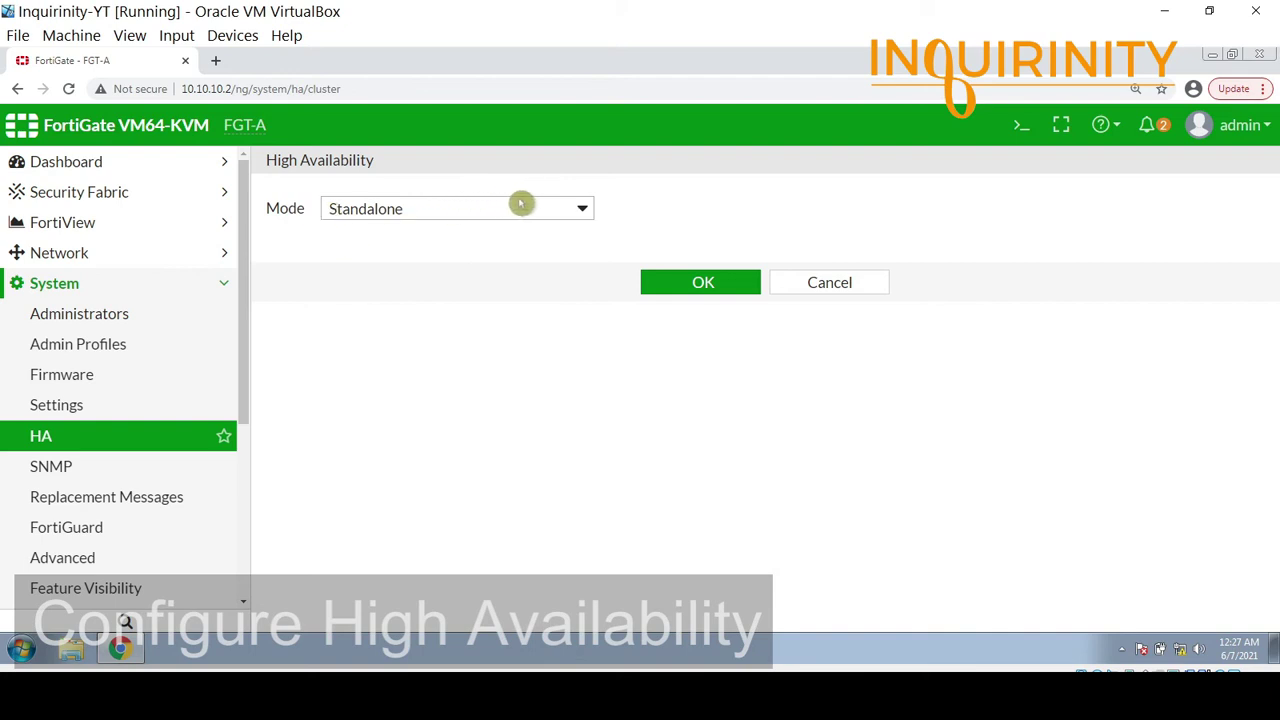
pyautogui.click(568, 213)
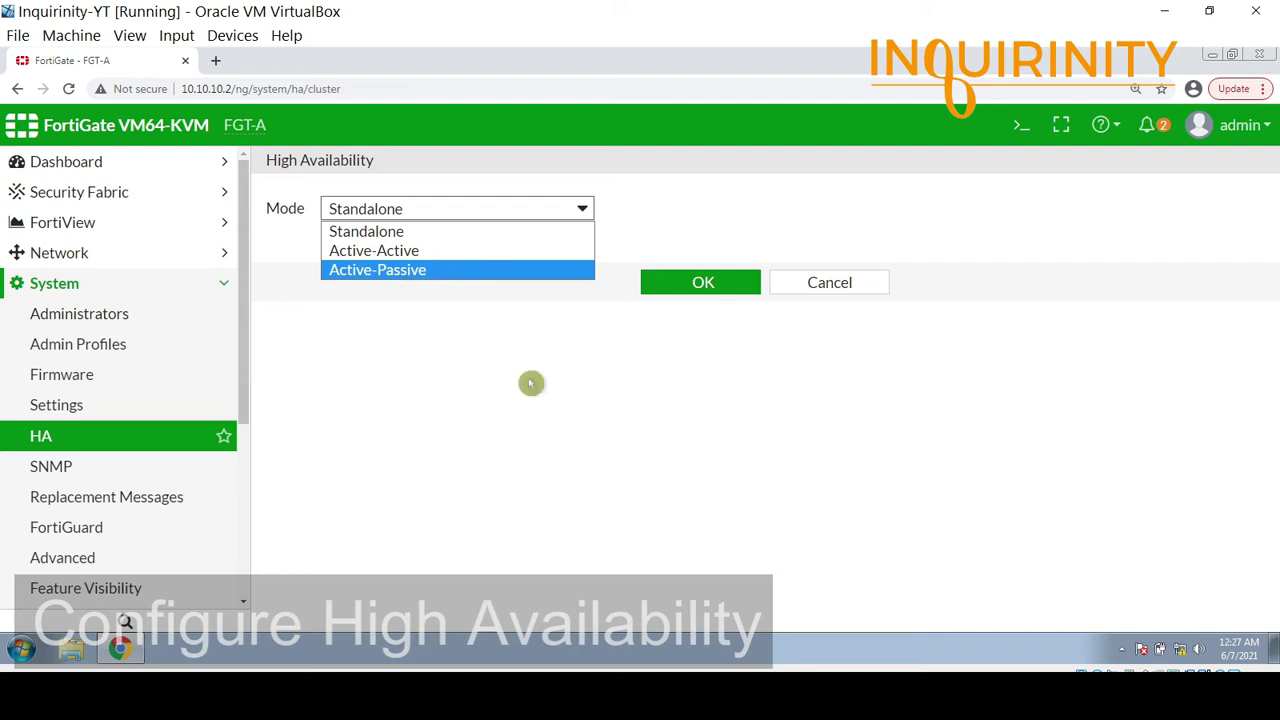
pyautogui.click(416, 281)
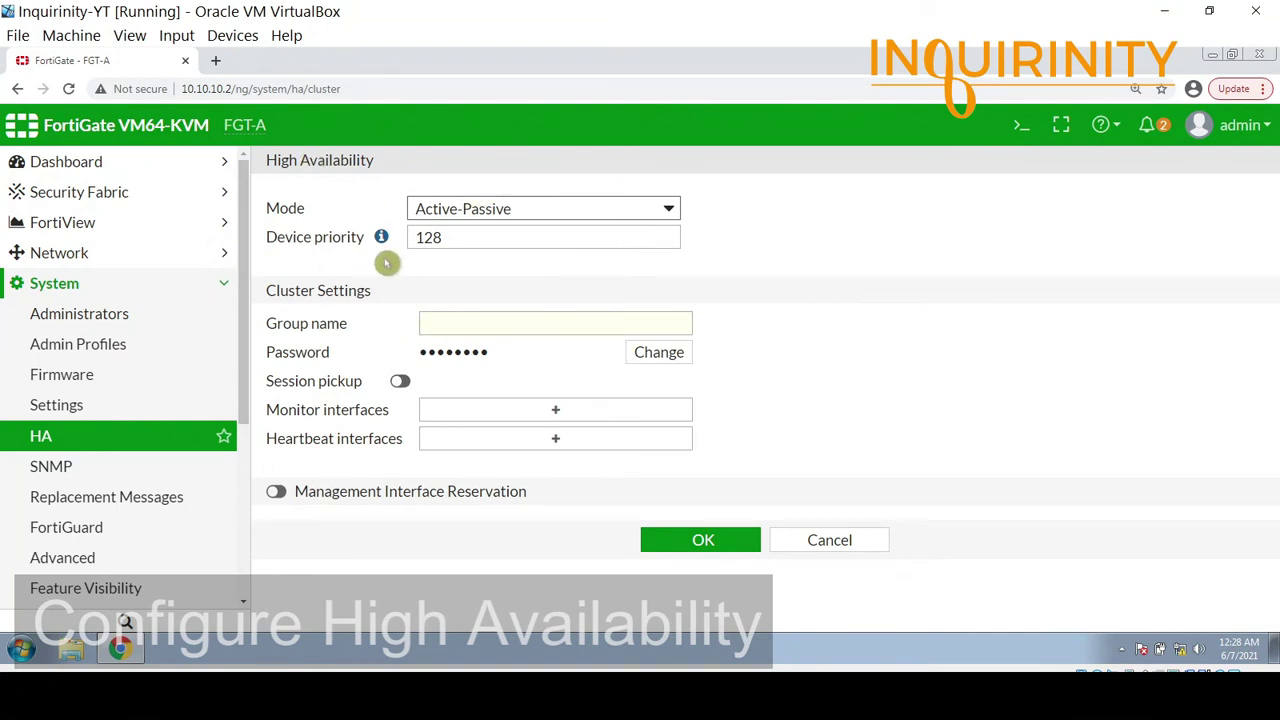
# Set the cluster group name to Inquirinity-HA and enter the cluster password, revealing it in plain text.
pyautogui.moveTo(380, 237)
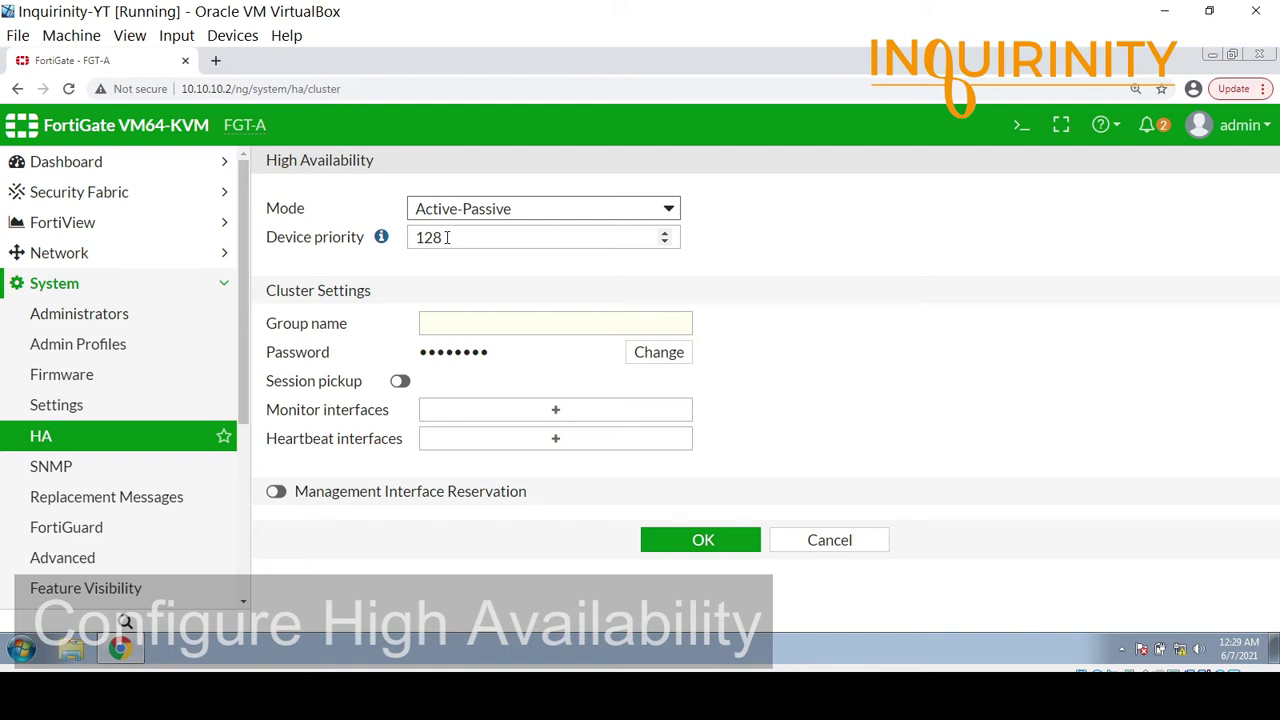
pyautogui.click(472, 323)
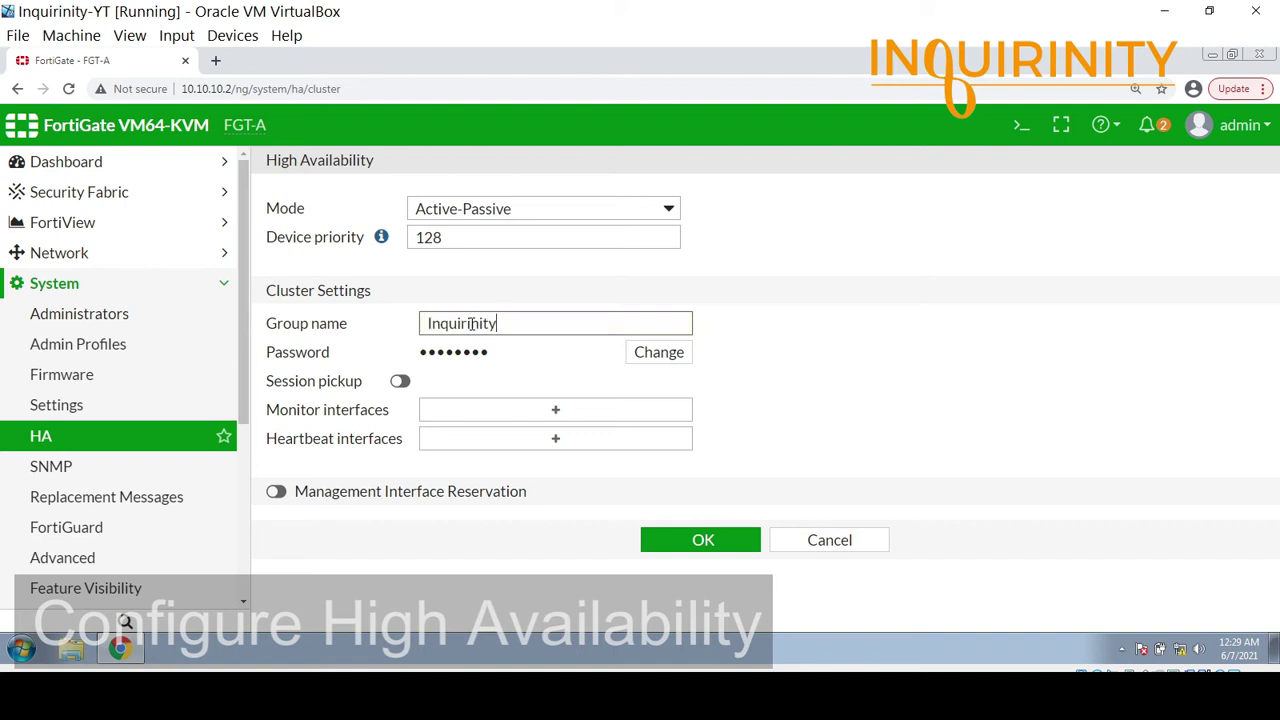
pyautogui.click(656, 362)
pyautogui.click(585, 352)
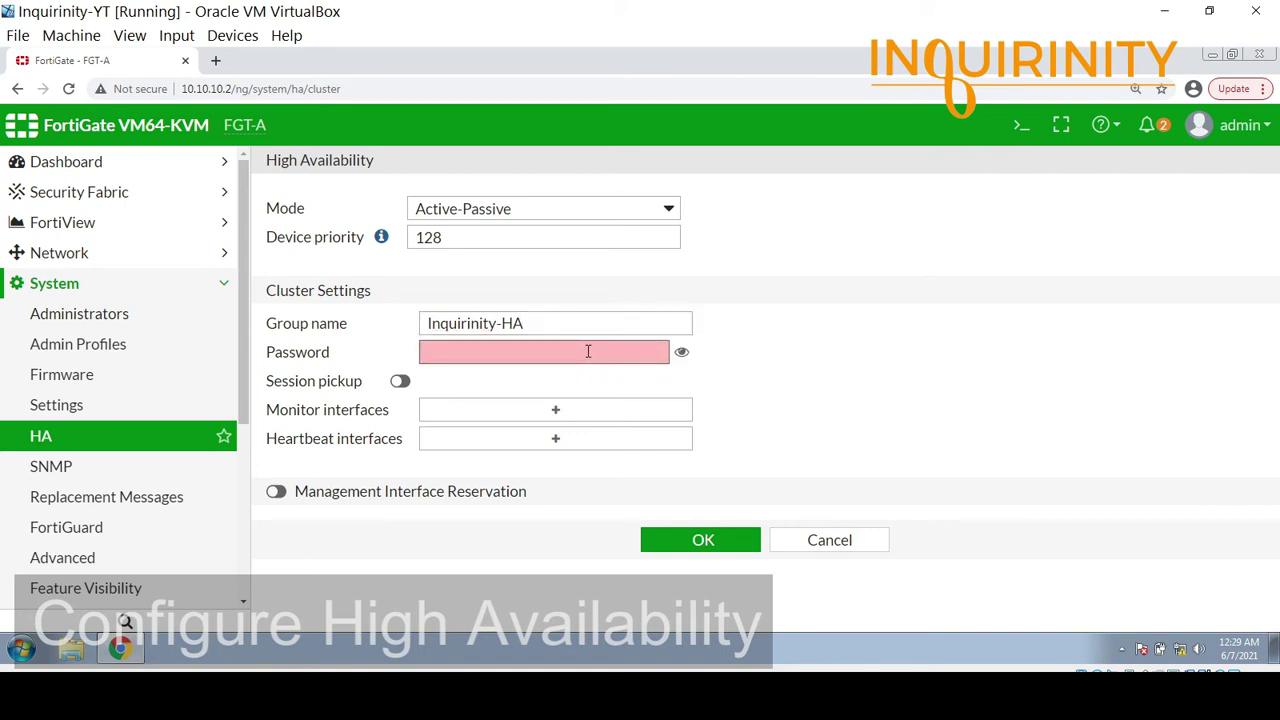
pyautogui.write('••')
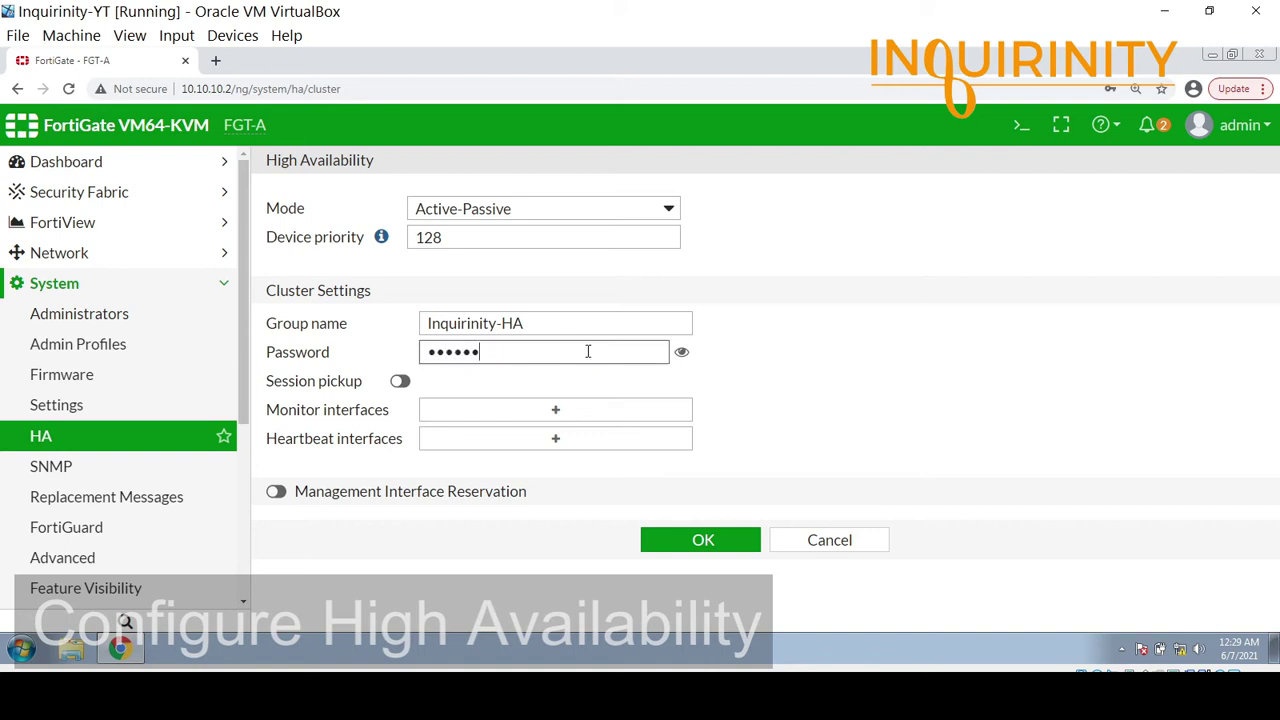
pyautogui.click(682, 352)
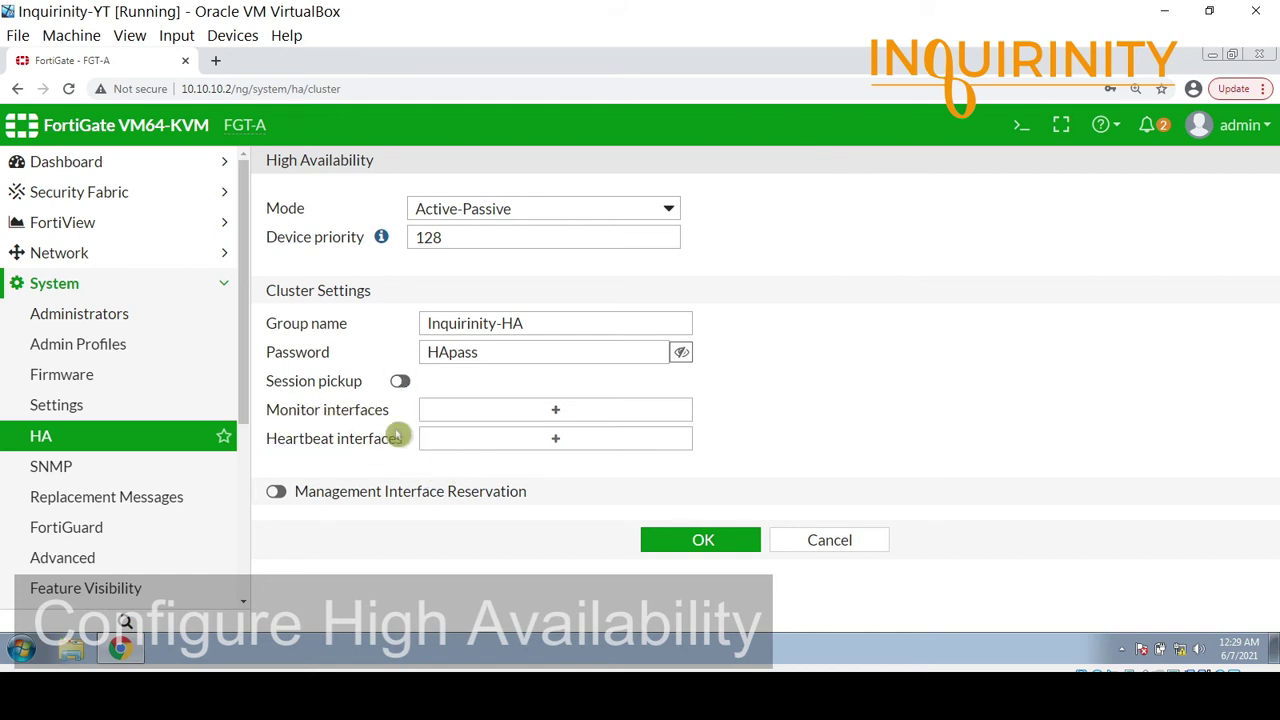
# Add port4 and port5 as the cluster's heartbeat interfaces and apply FGT-A's high availability settings.
pyautogui.click(532, 443)
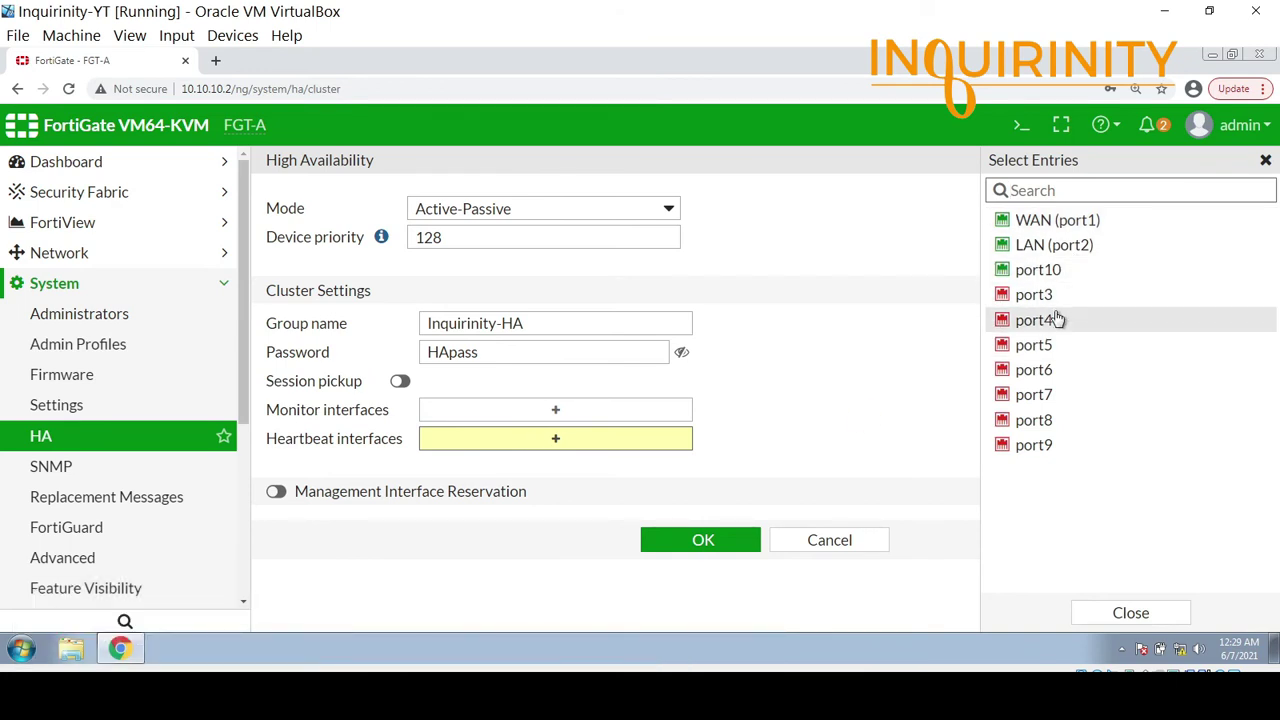
pyautogui.click(1049, 320)
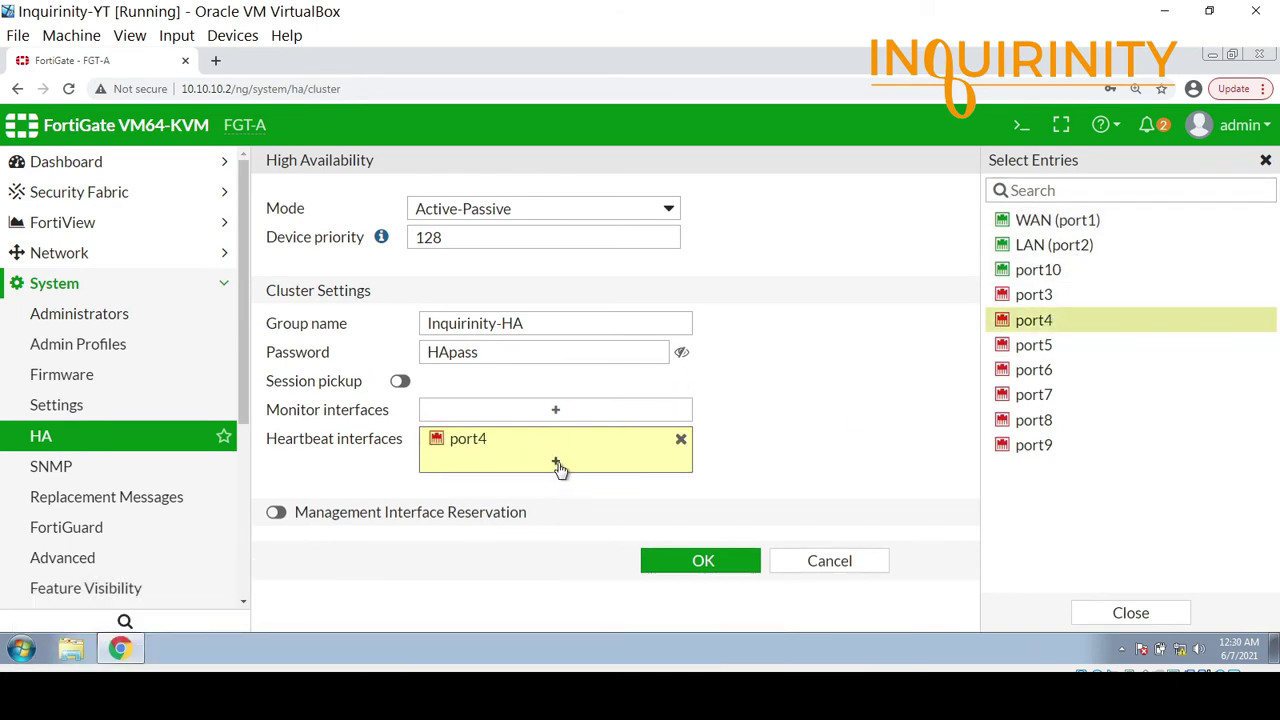
pyautogui.click(1035, 347)
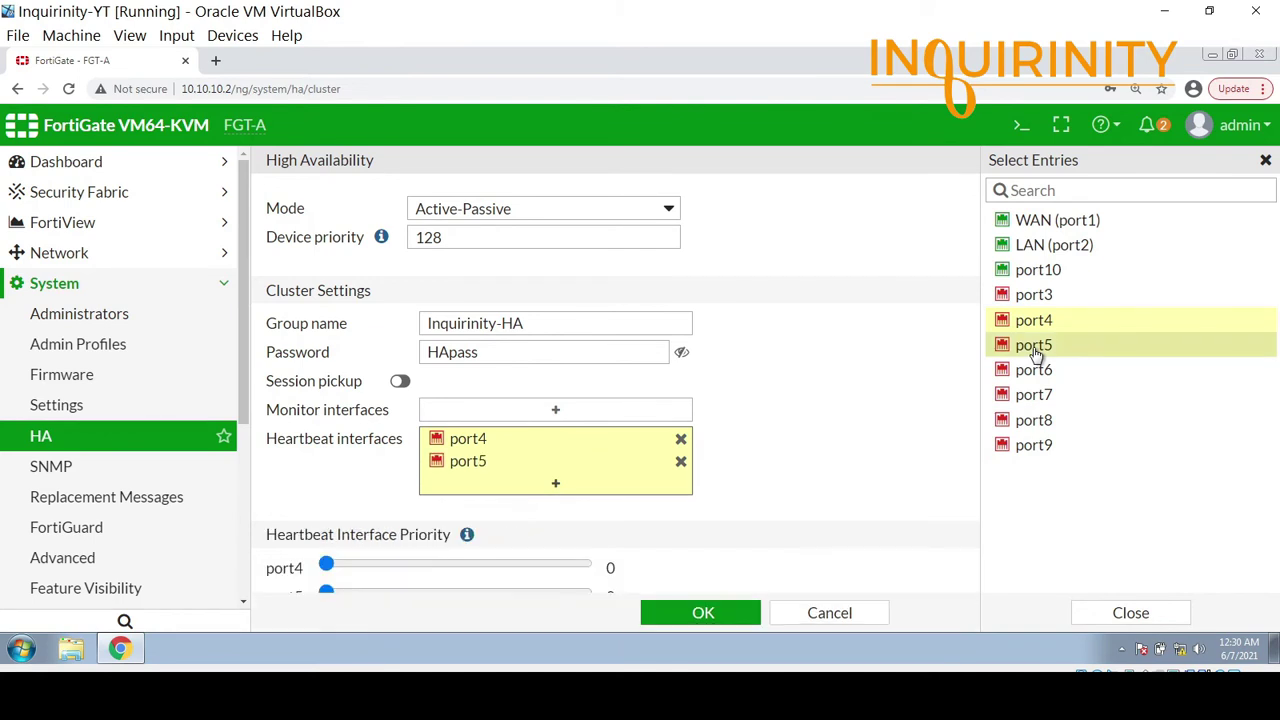
pyautogui.scroll(-1, 563, 457)
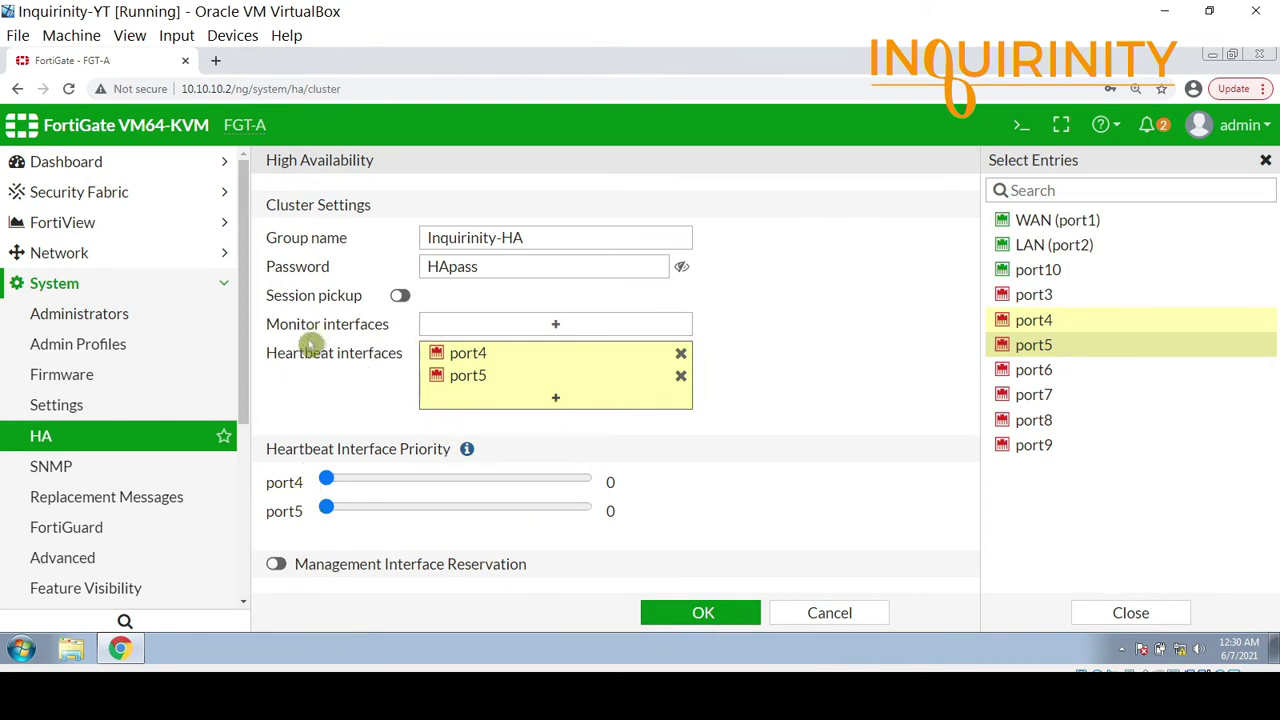
pyautogui.scroll(1, 543, 435)
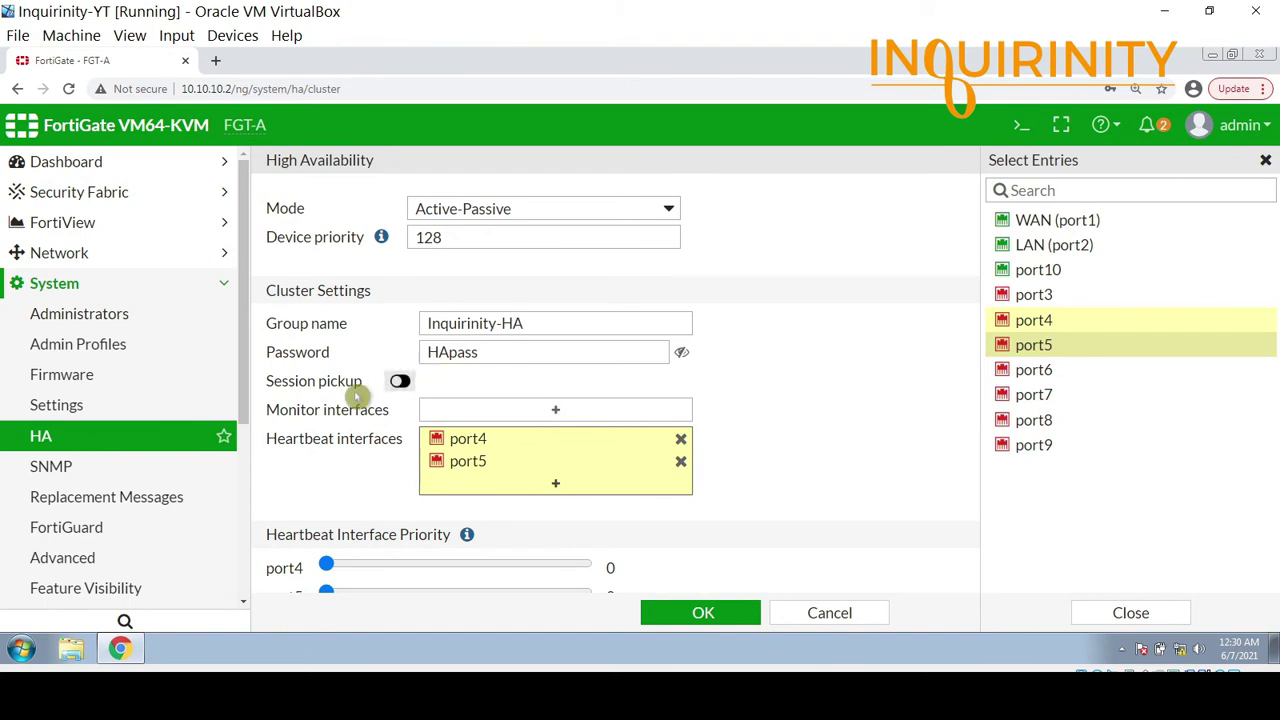
pyautogui.scroll(-2, 352, 405)
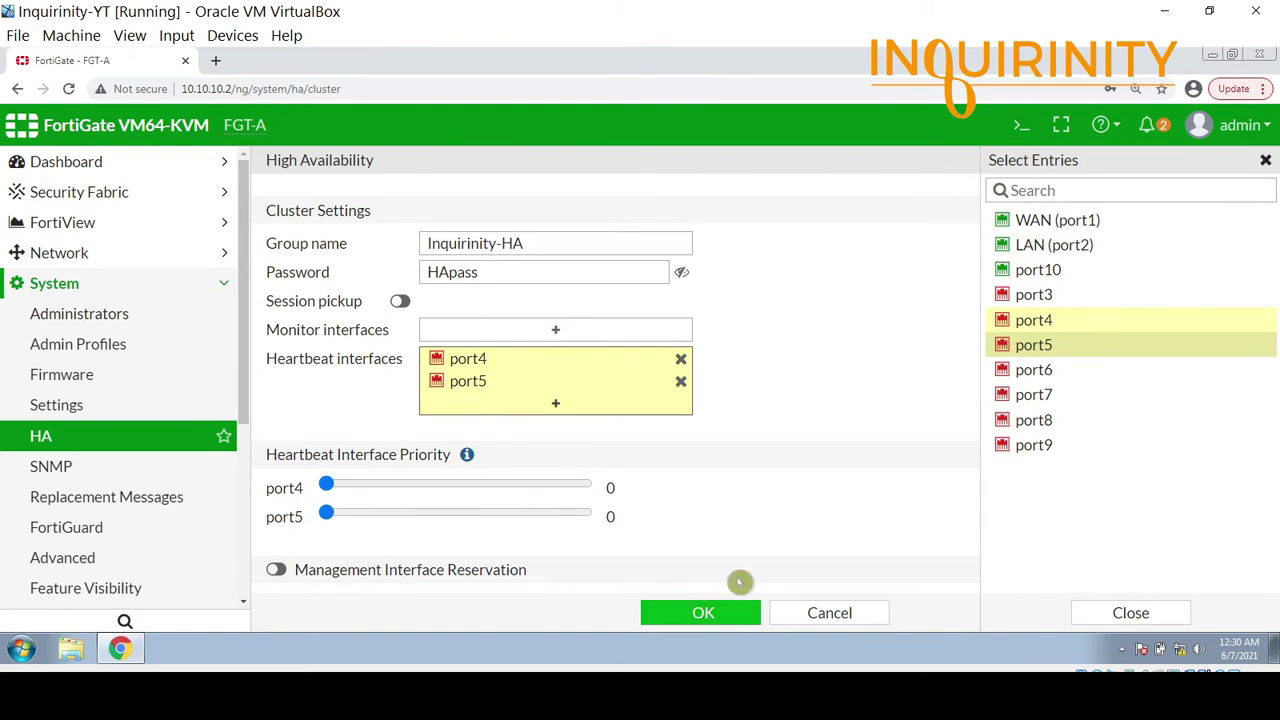
pyautogui.click(705, 612)
pyautogui.scroll(1, 700, 436)
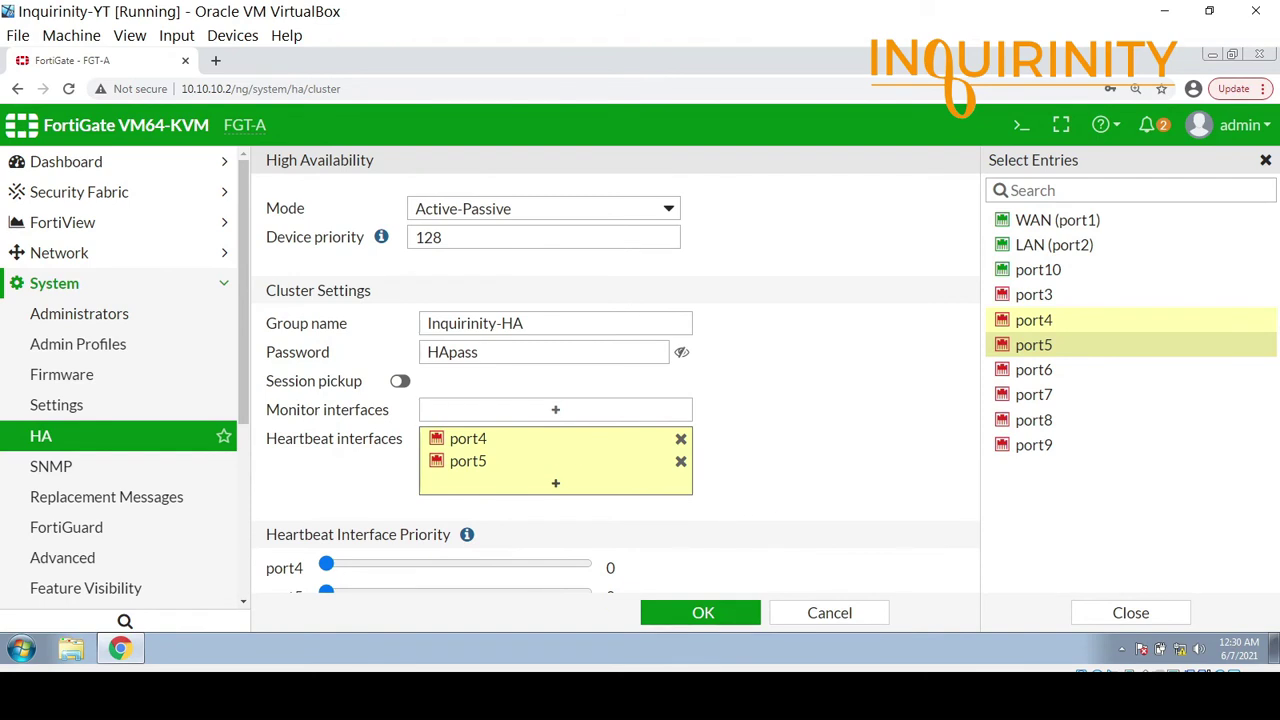
pyautogui.click(703, 614)
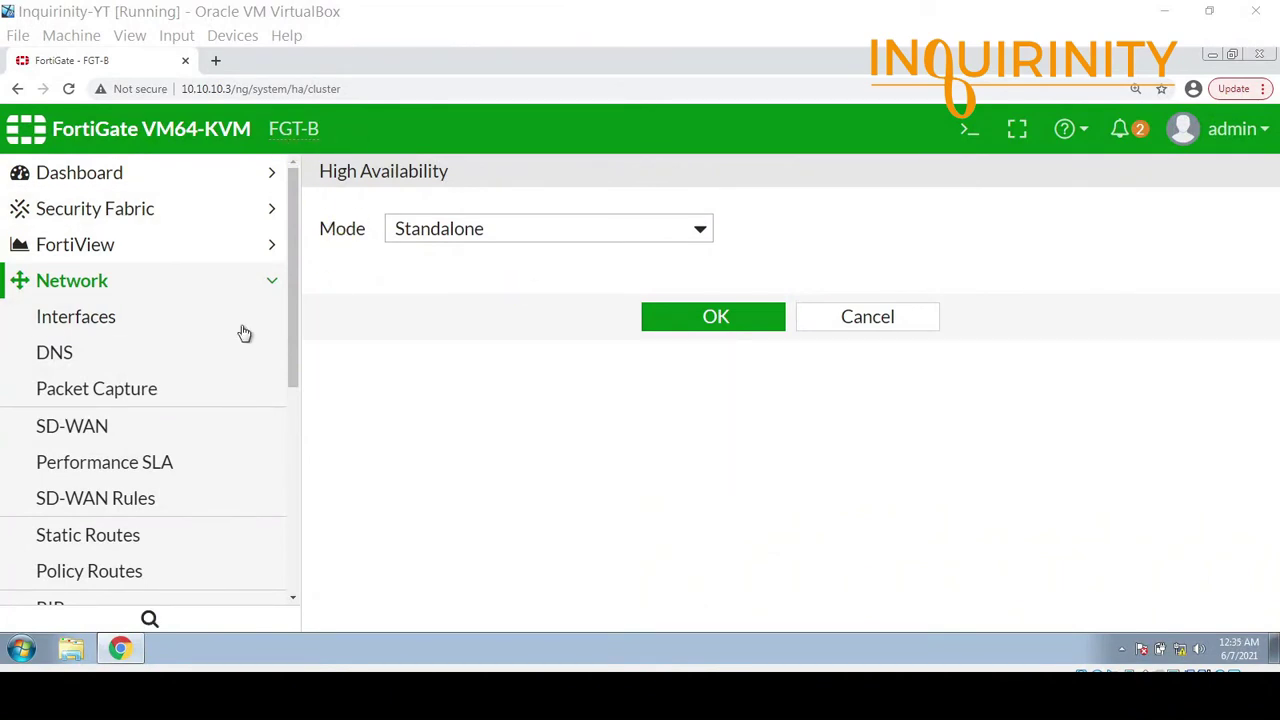
# In FGT-B's web interface, examine the network interfaces, the static routes and the IPv4 policies.
pyautogui.moveTo(289, 334); pyautogui.dragTo(298, 274)
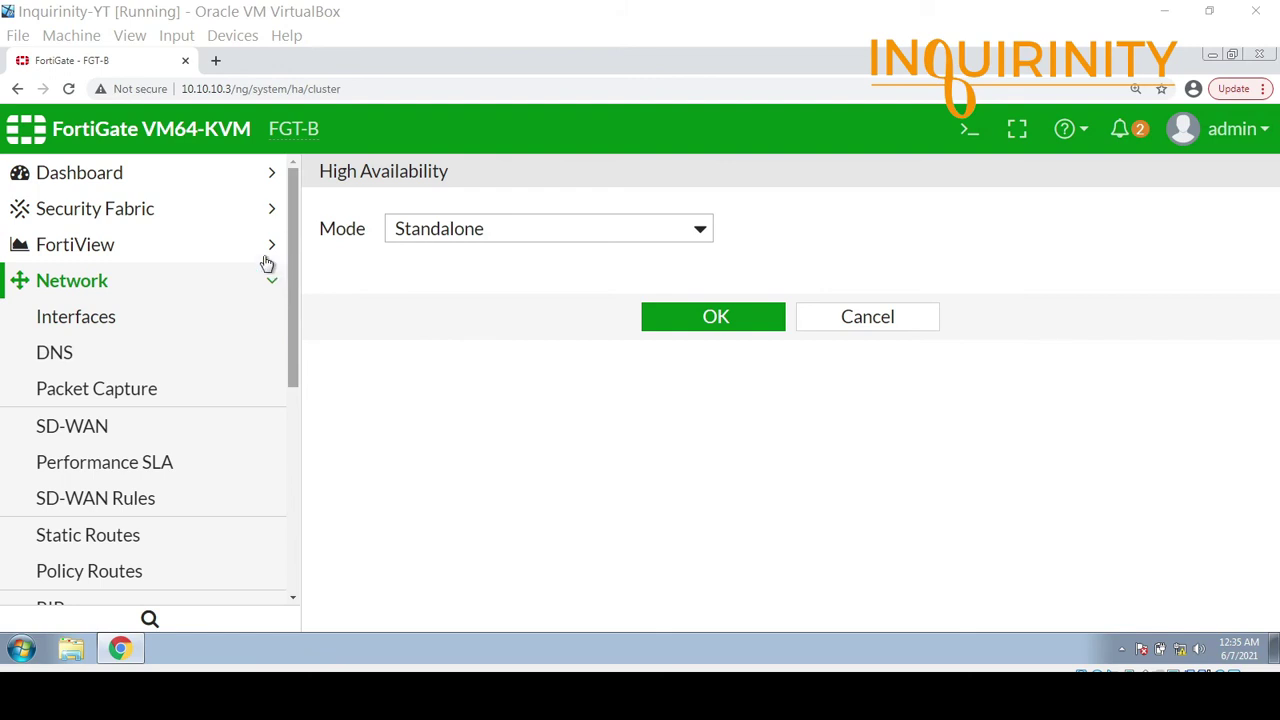
pyautogui.click(63, 314)
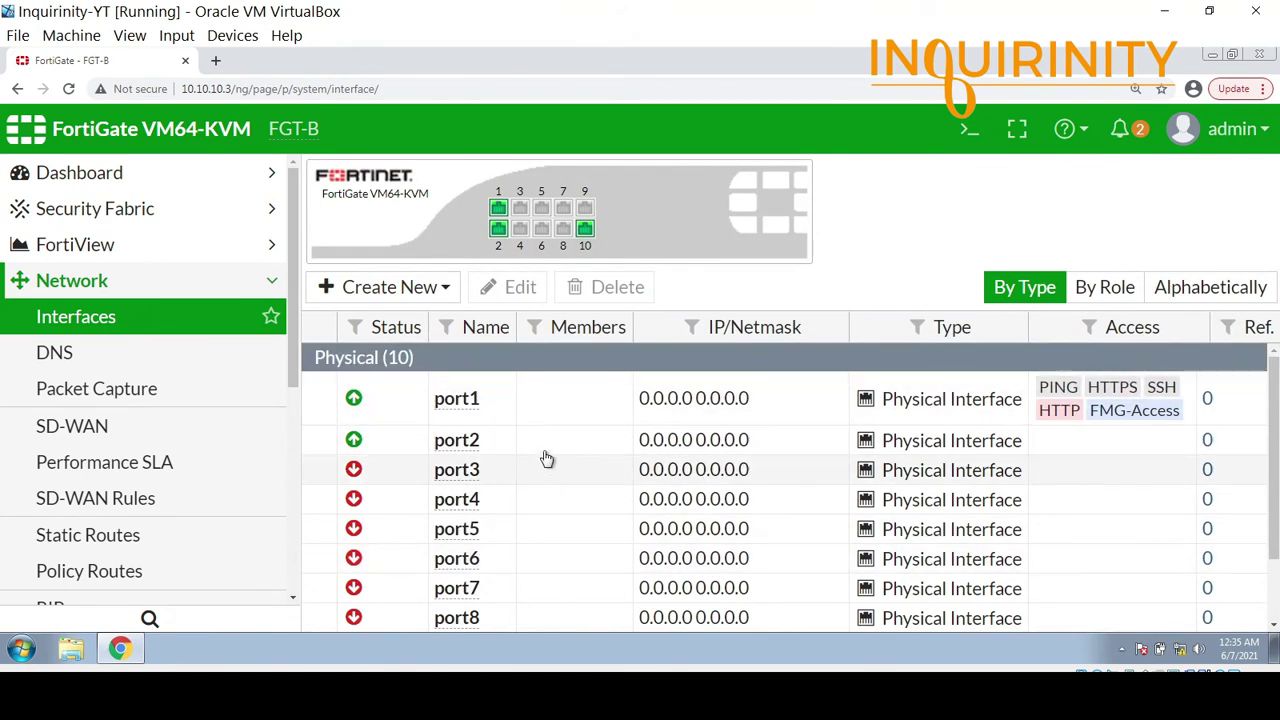
pyautogui.scroll(-2, 285, 290)
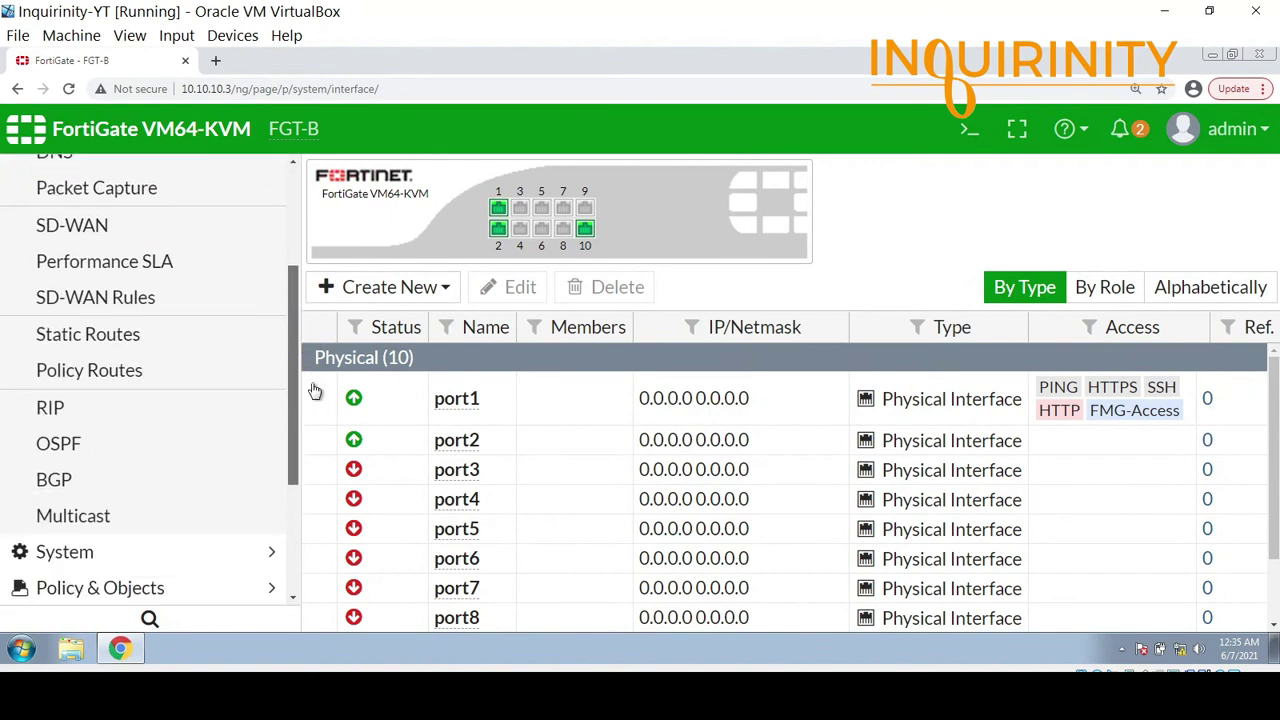
pyautogui.click(158, 335)
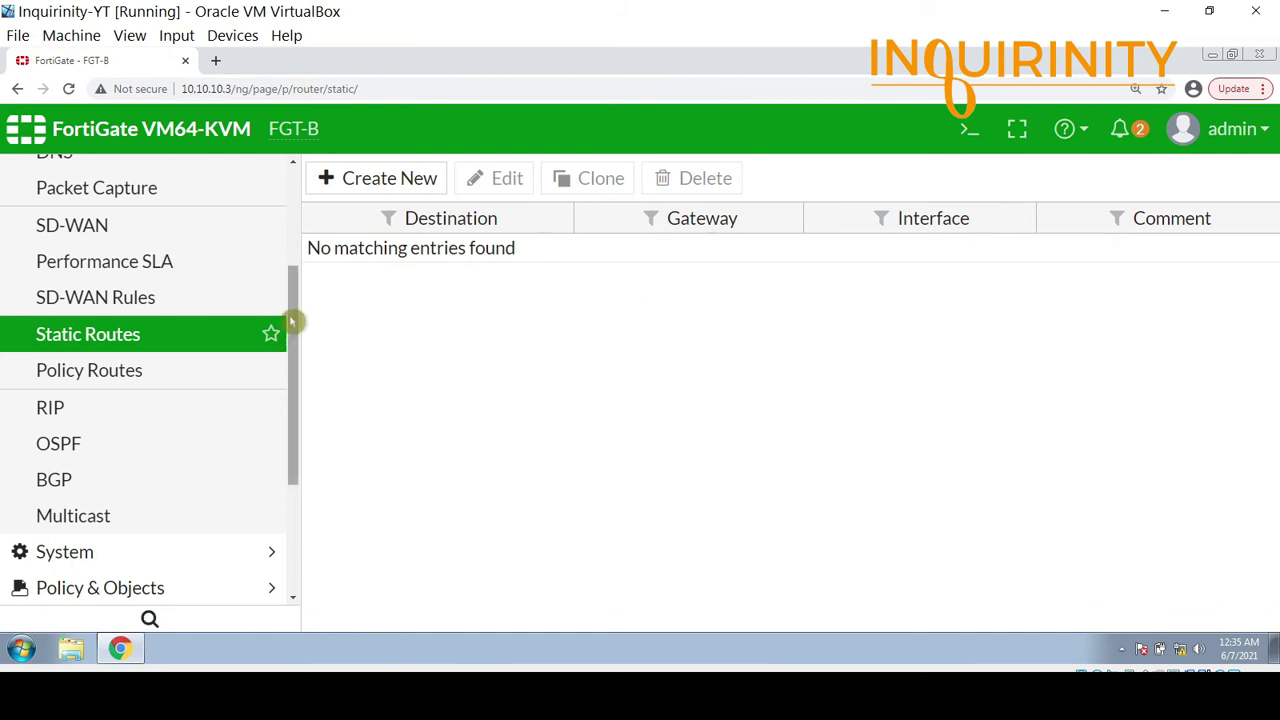
pyautogui.moveTo(294, 320); pyautogui.dragTo(306, 409)
pyautogui.click(134, 409)
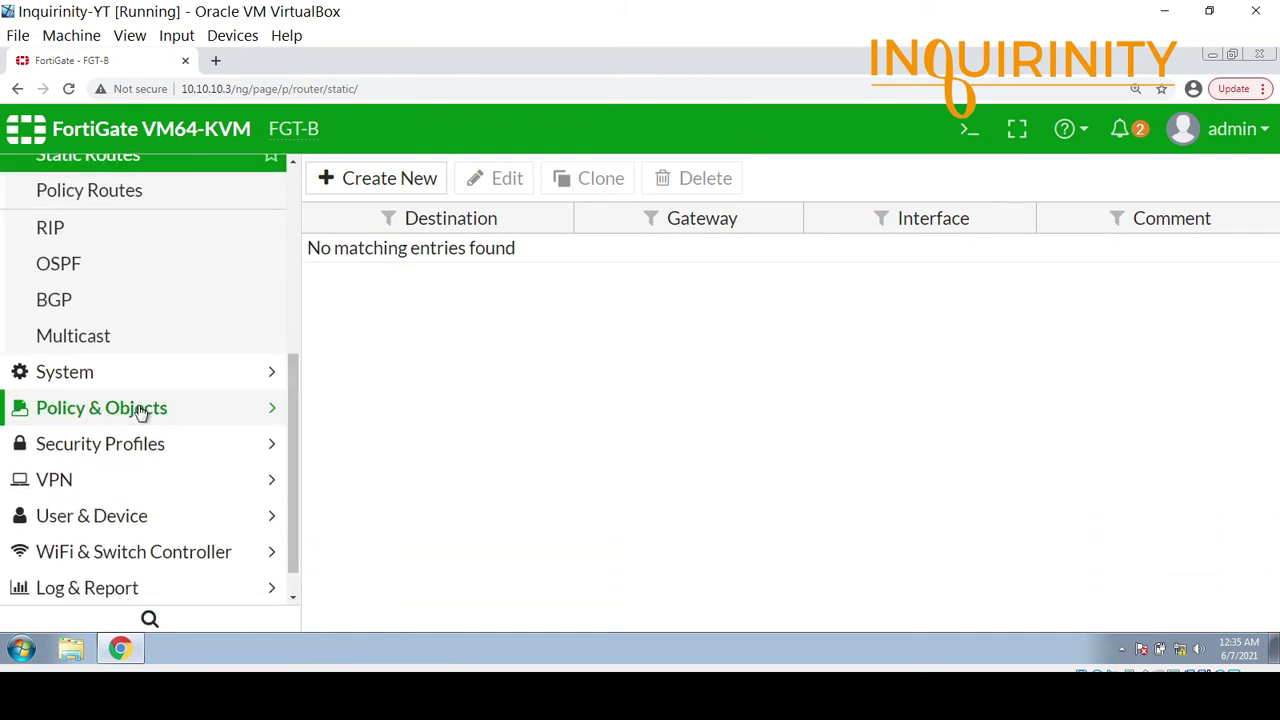
pyautogui.scroll(5, 200, 350)
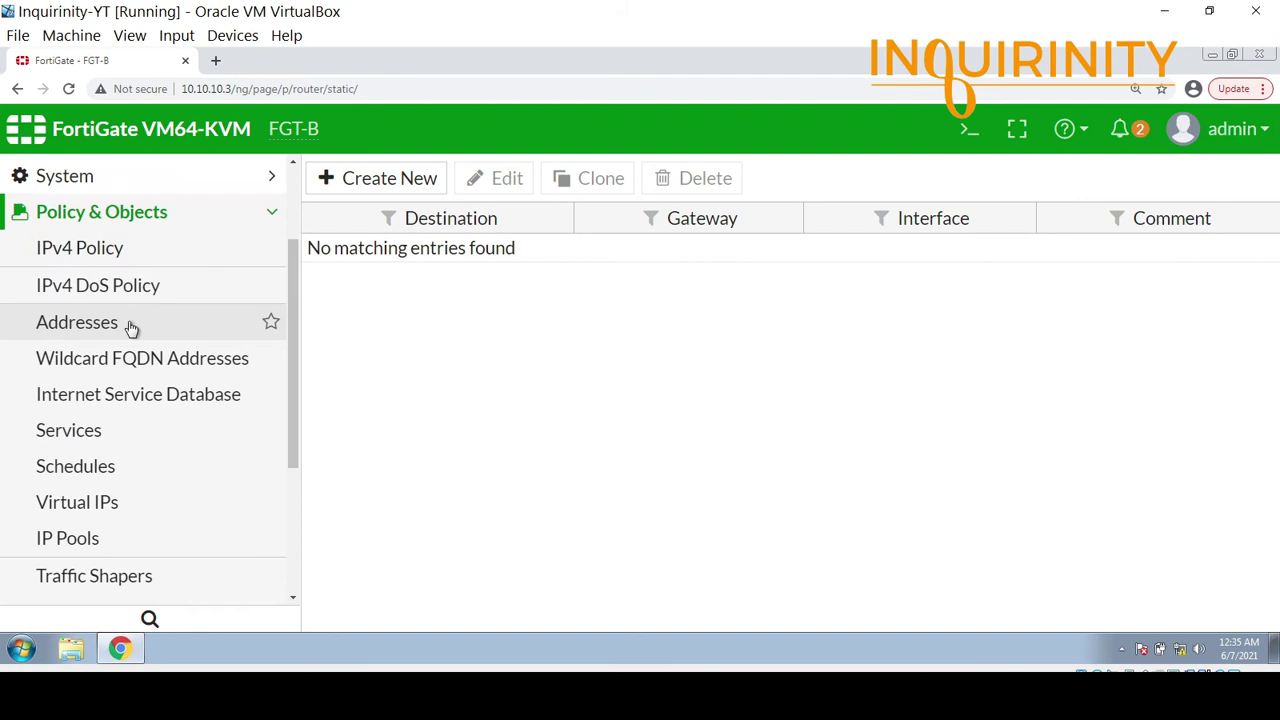
pyautogui.click(60, 260)
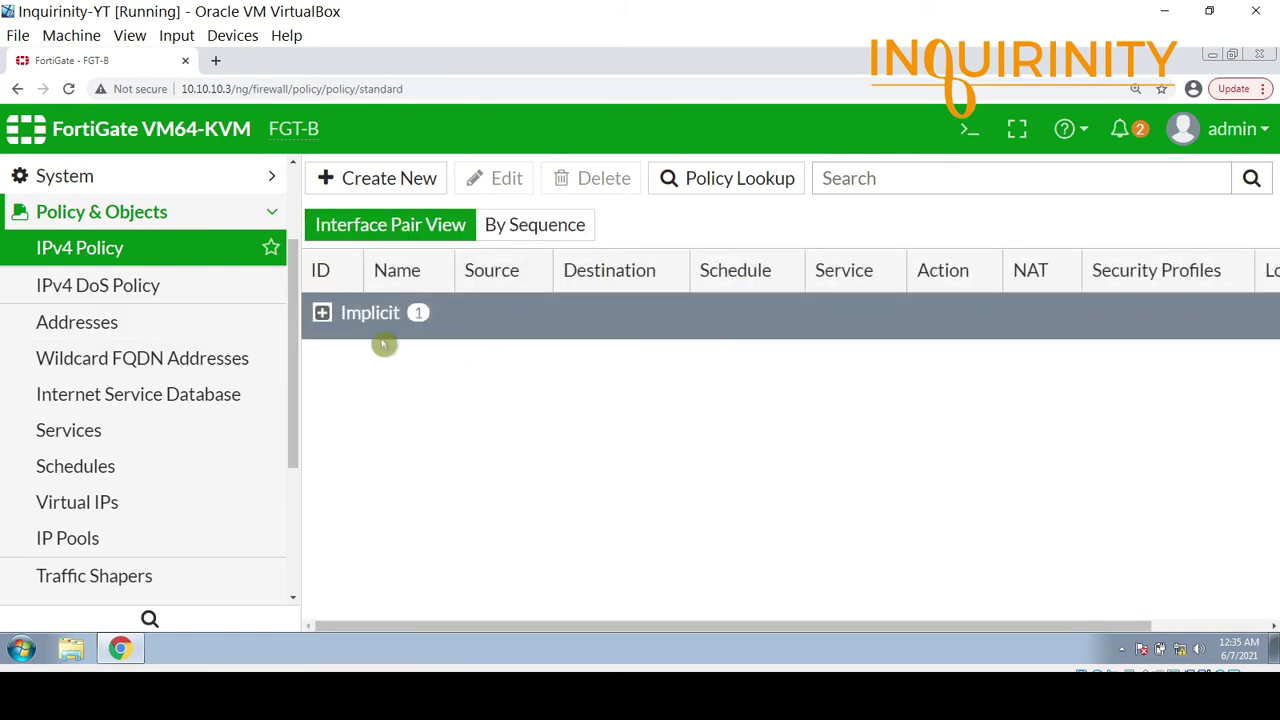
# Open FGT-B's high availability settings in the system section and set the mode to Active-Passive.
pyautogui.scroll(-1, 287, 302)
pyautogui.moveTo(293, 304); pyautogui.dragTo(300, 258)
pyautogui.click(107, 253)
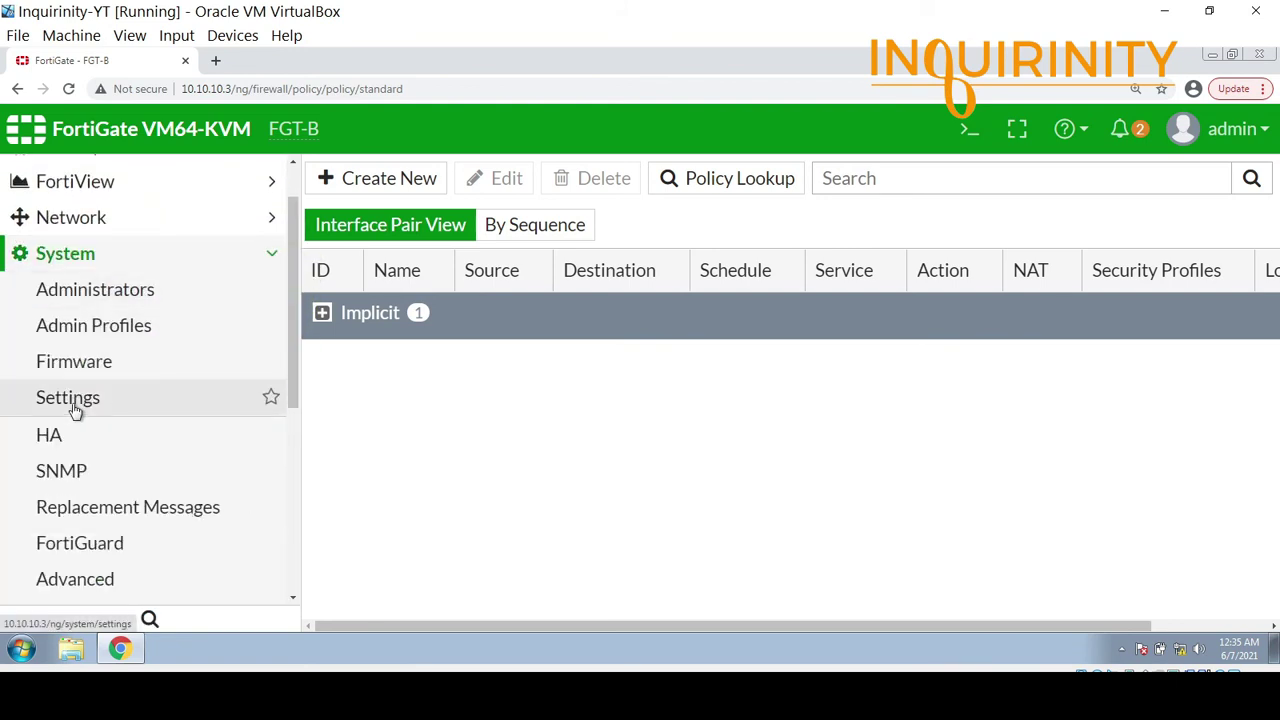
pyautogui.click(57, 437)
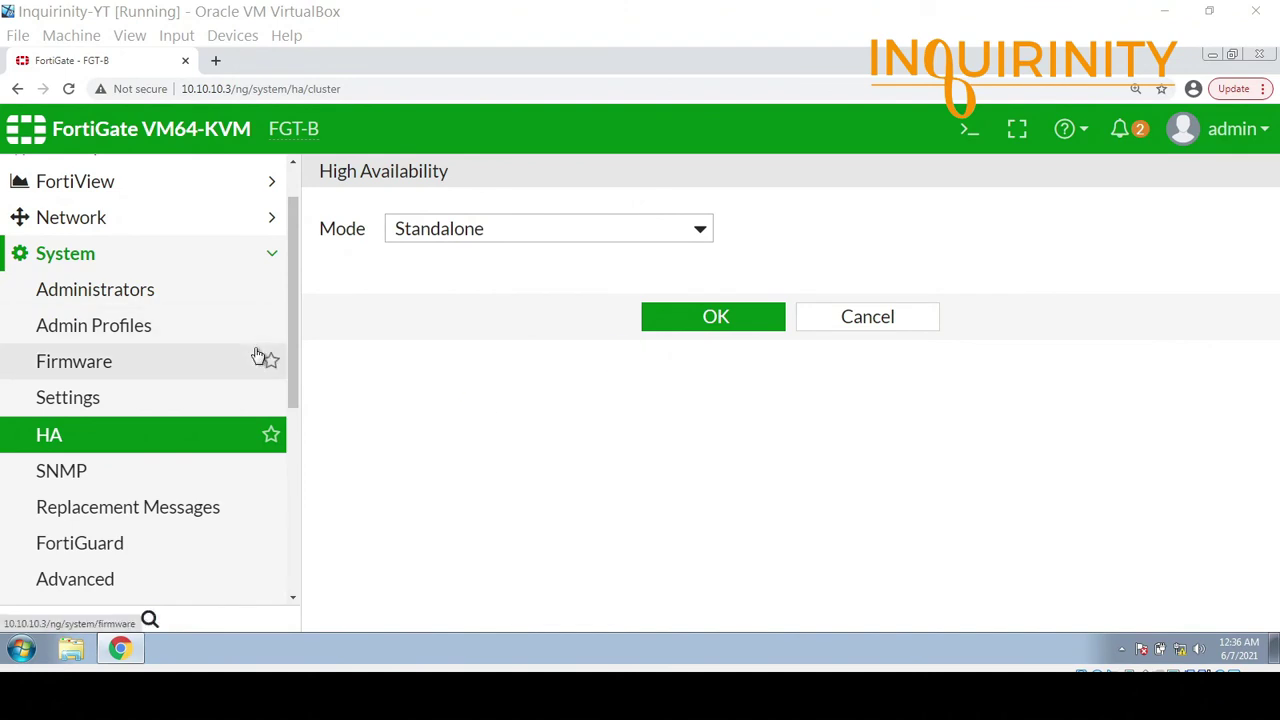
pyautogui.click(527, 236)
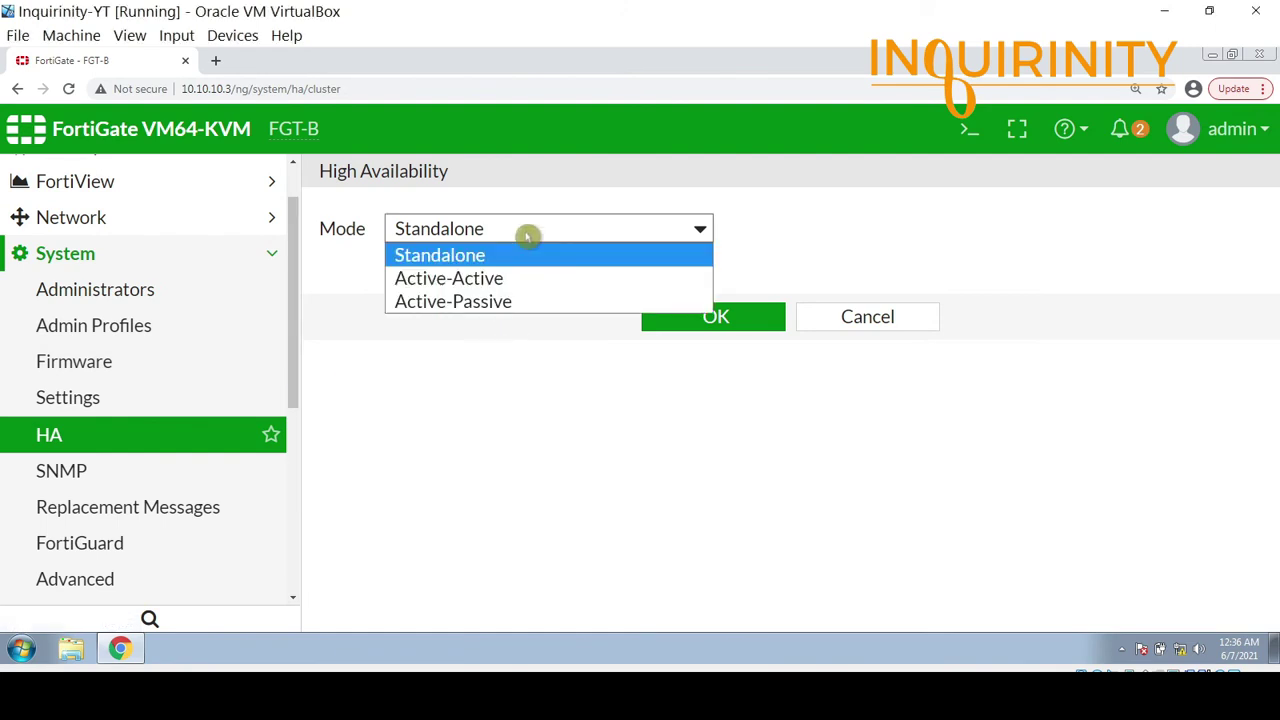
pyautogui.click(476, 312)
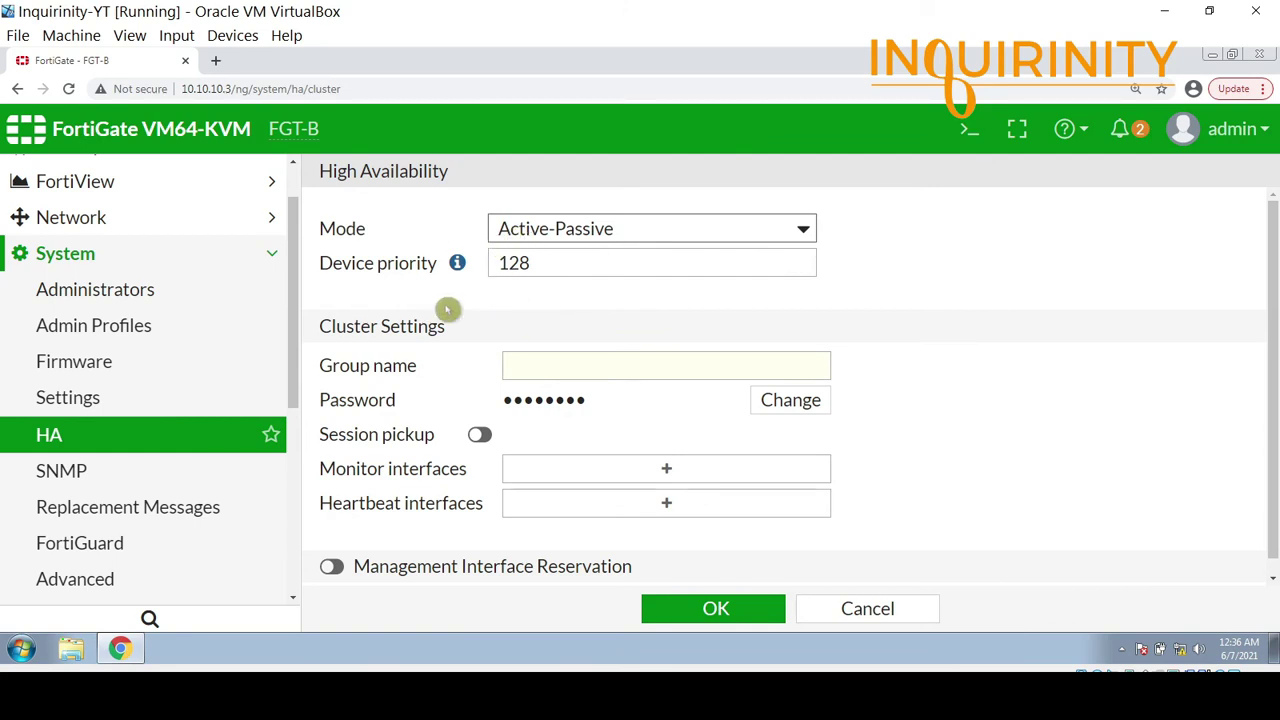
# Set FGT-B's cluster group name to Inquirinity-HA and enter the cluster password, revealing it in plain text.
pyautogui.click(558, 364)
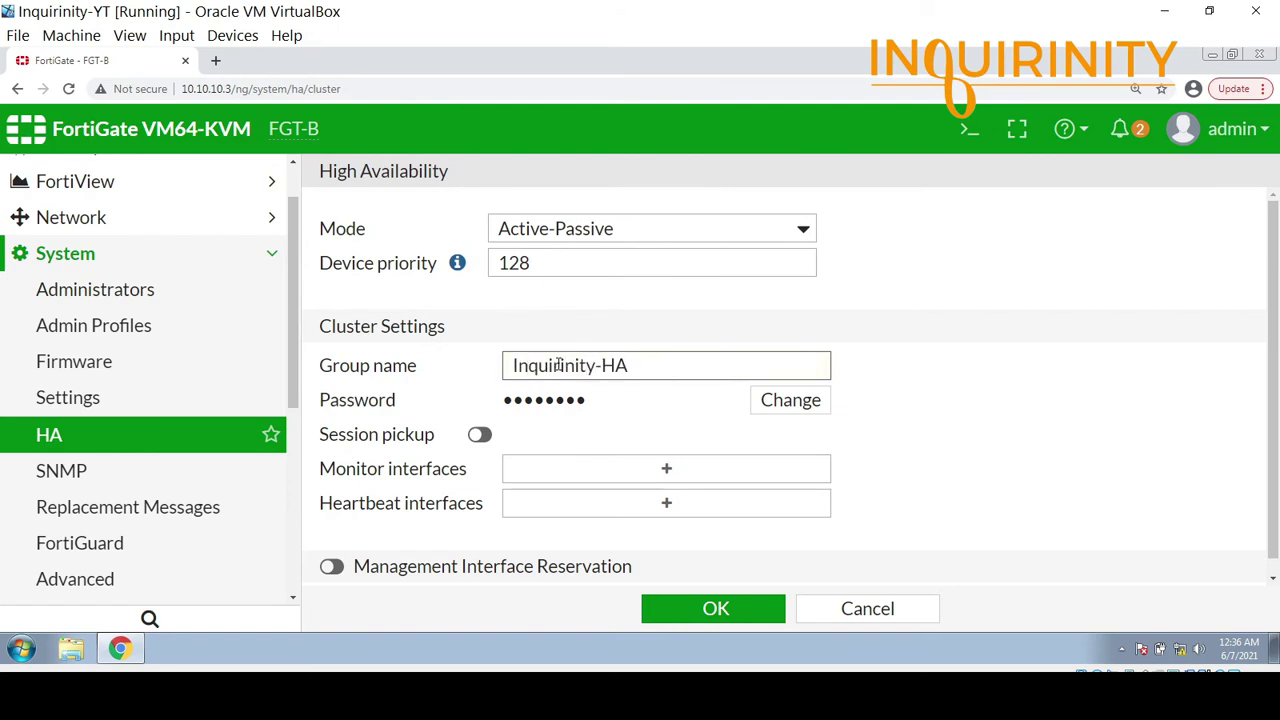
pyautogui.click(780, 399)
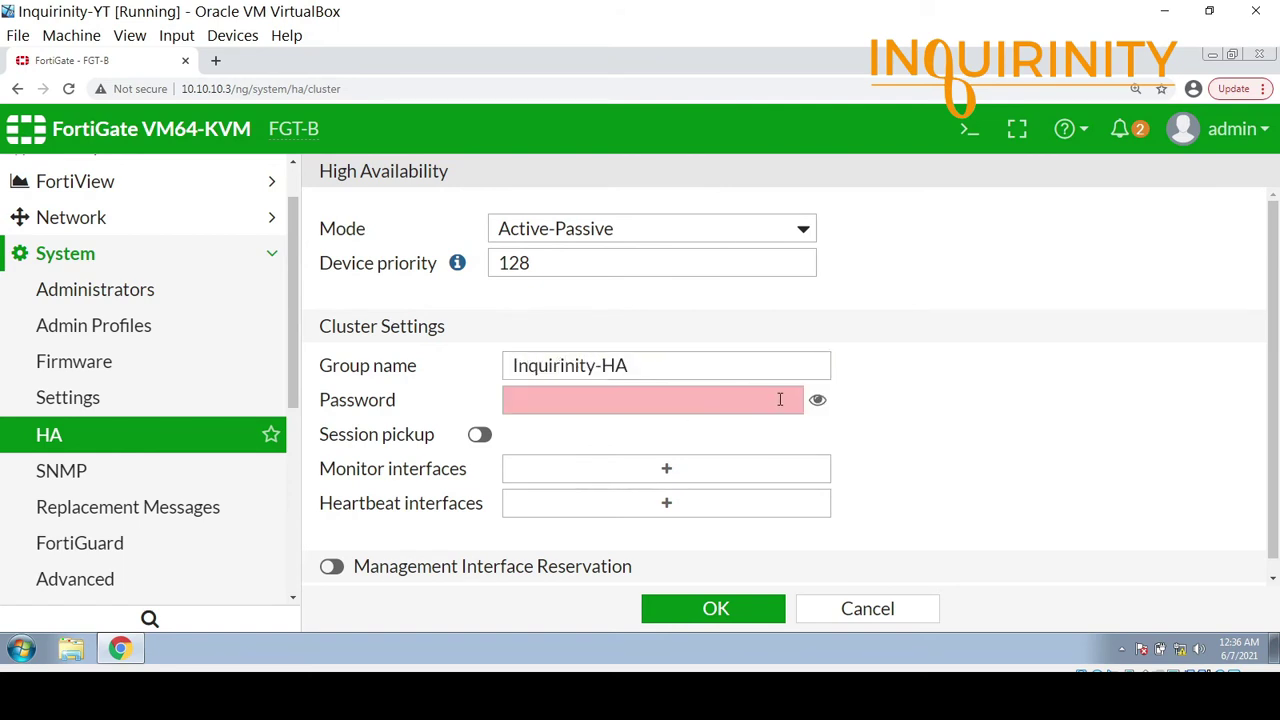
pyautogui.click(698, 407)
pyautogui.write('••')
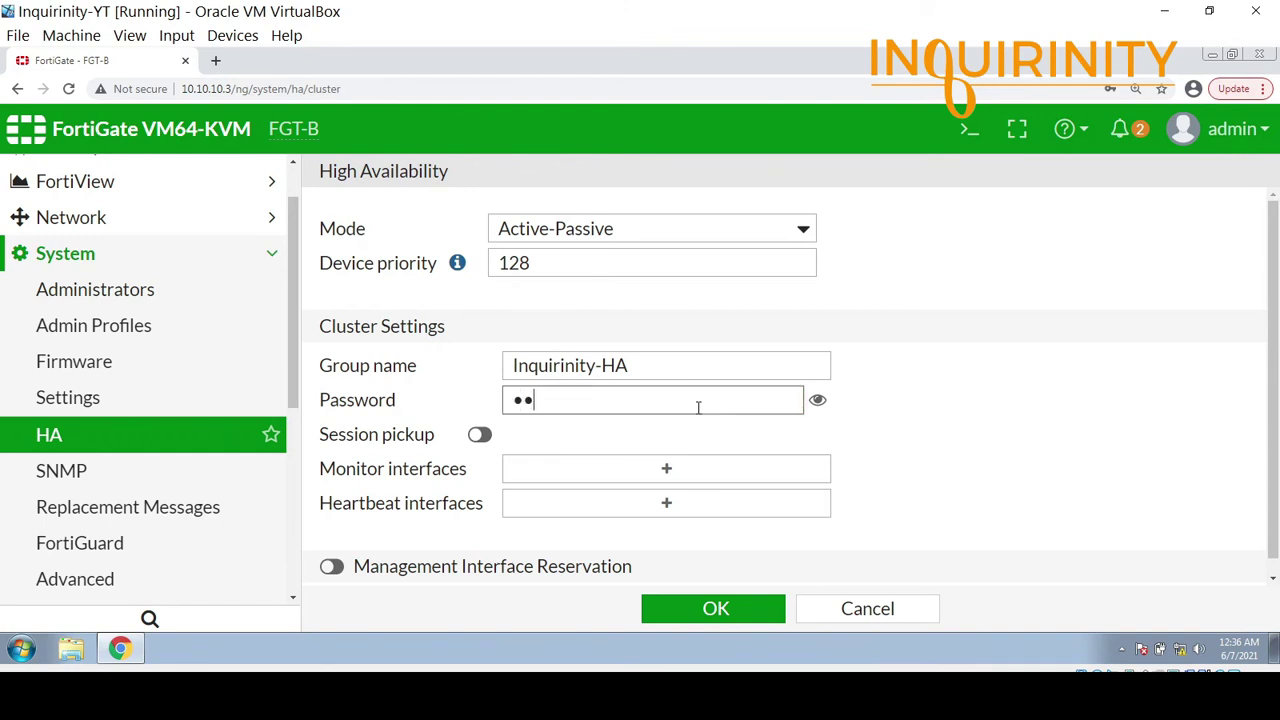
pyautogui.click(817, 400)
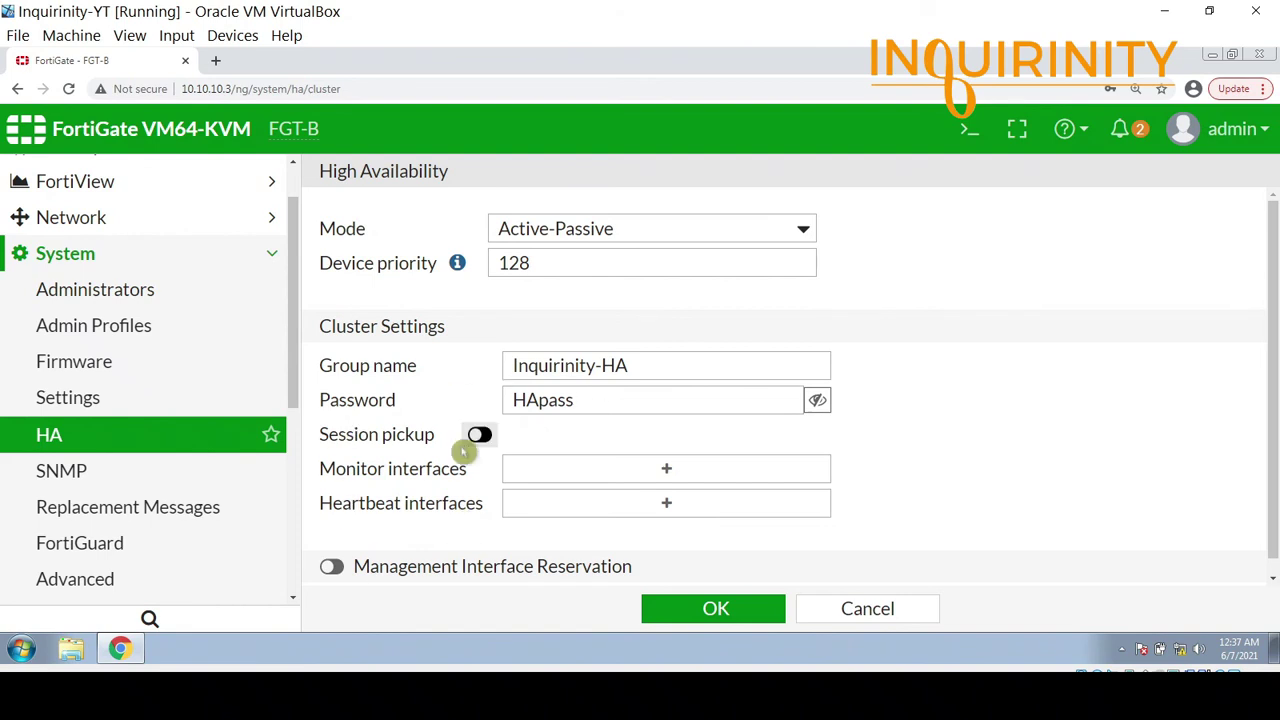
# Add port4 and port5 as FGT-B's heartbeat interfaces, review the cluster settings and apply them.
pyautogui.click(668, 506)
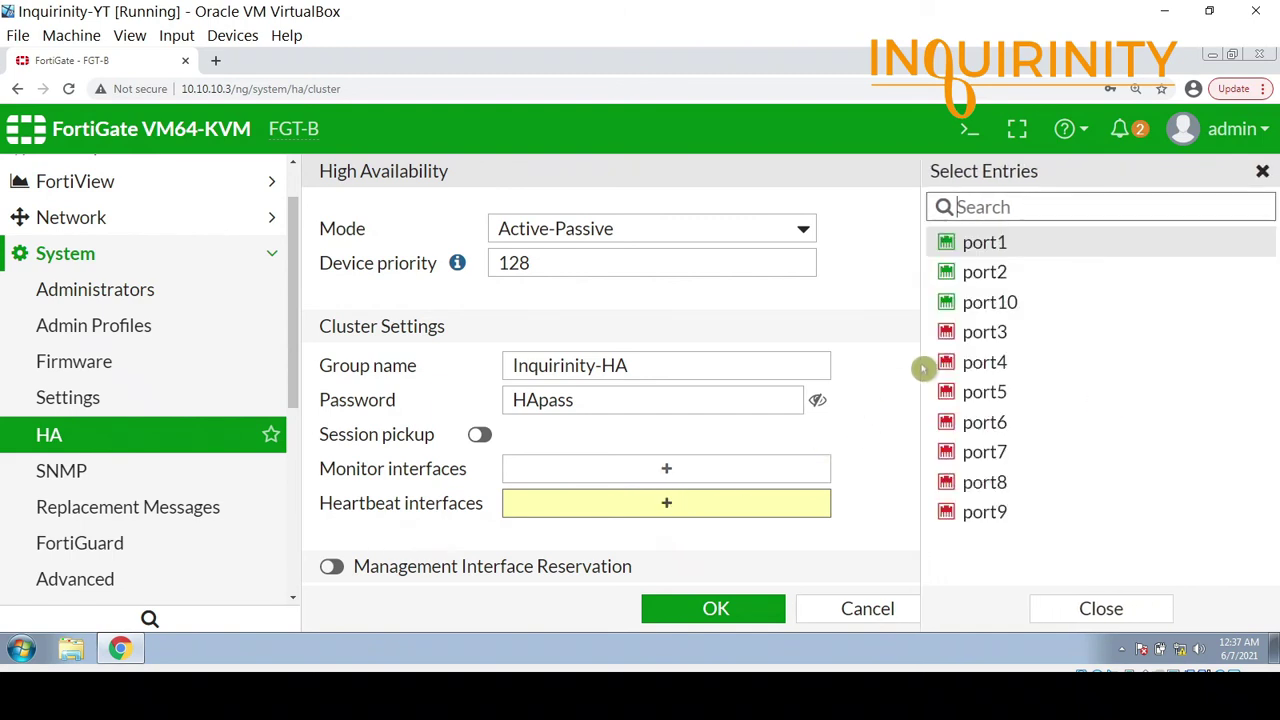
pyautogui.click(982, 366)
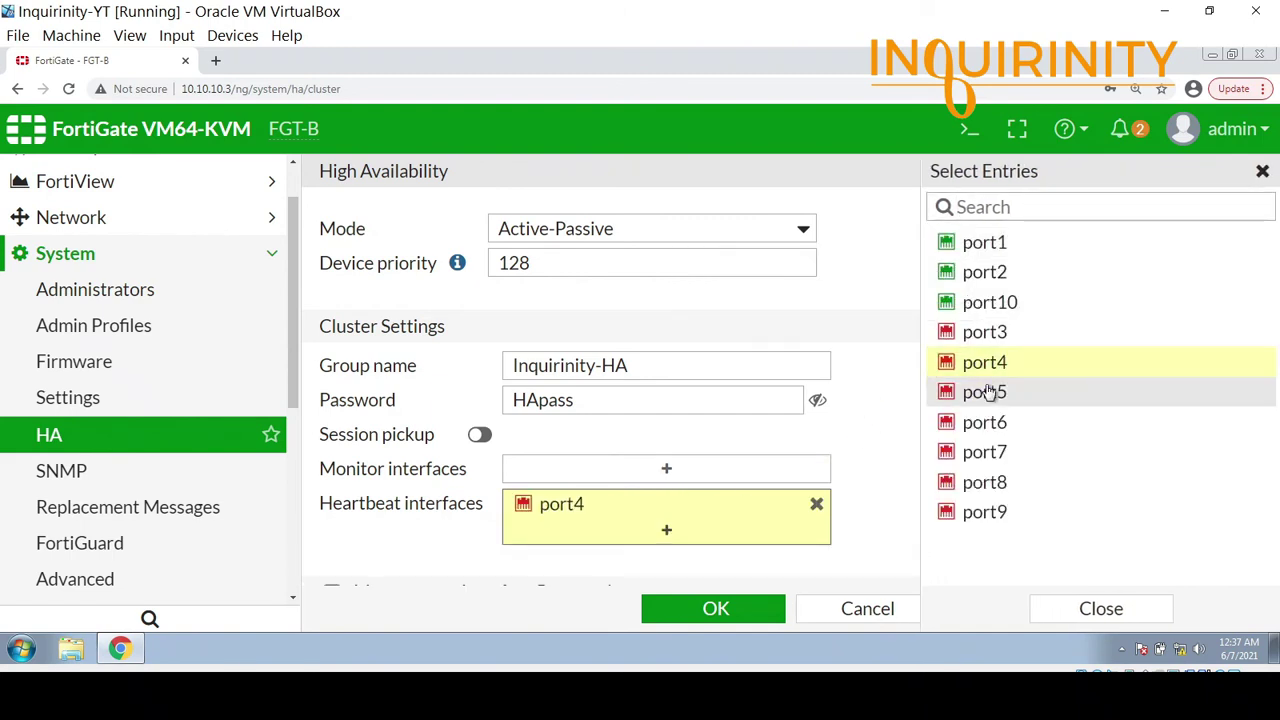
pyautogui.click(984, 392)
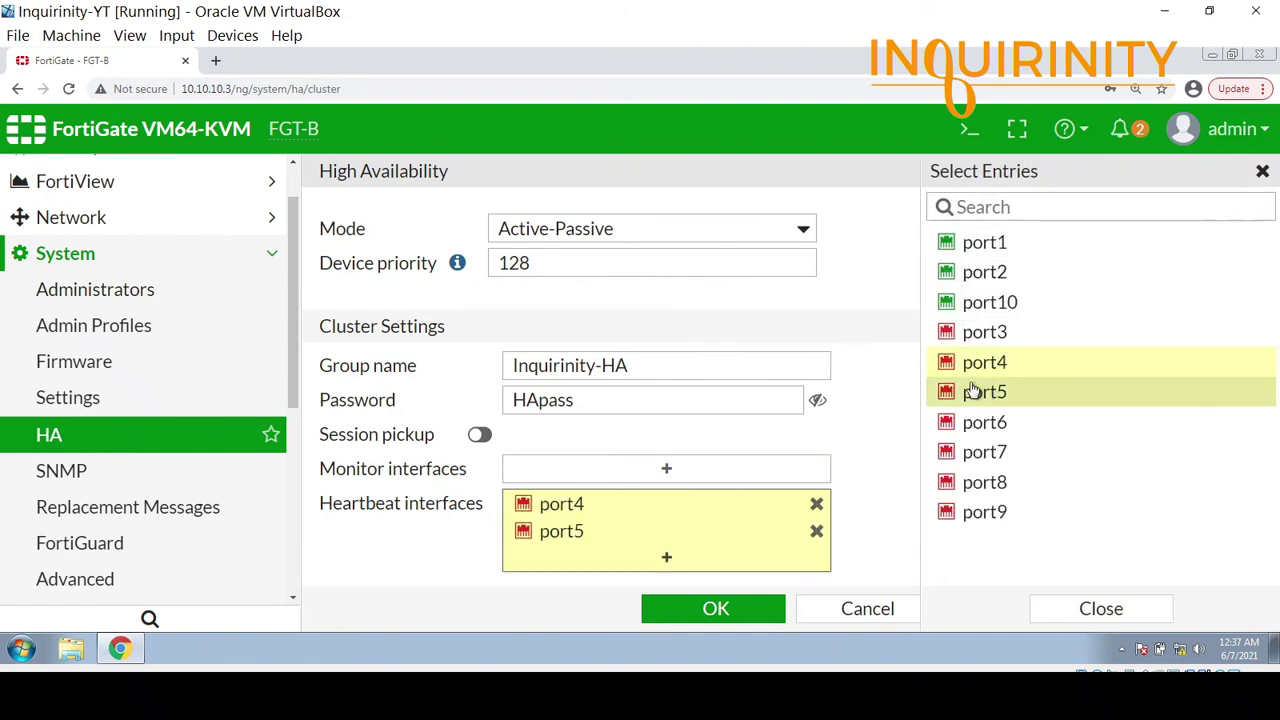
pyautogui.click(869, 397)
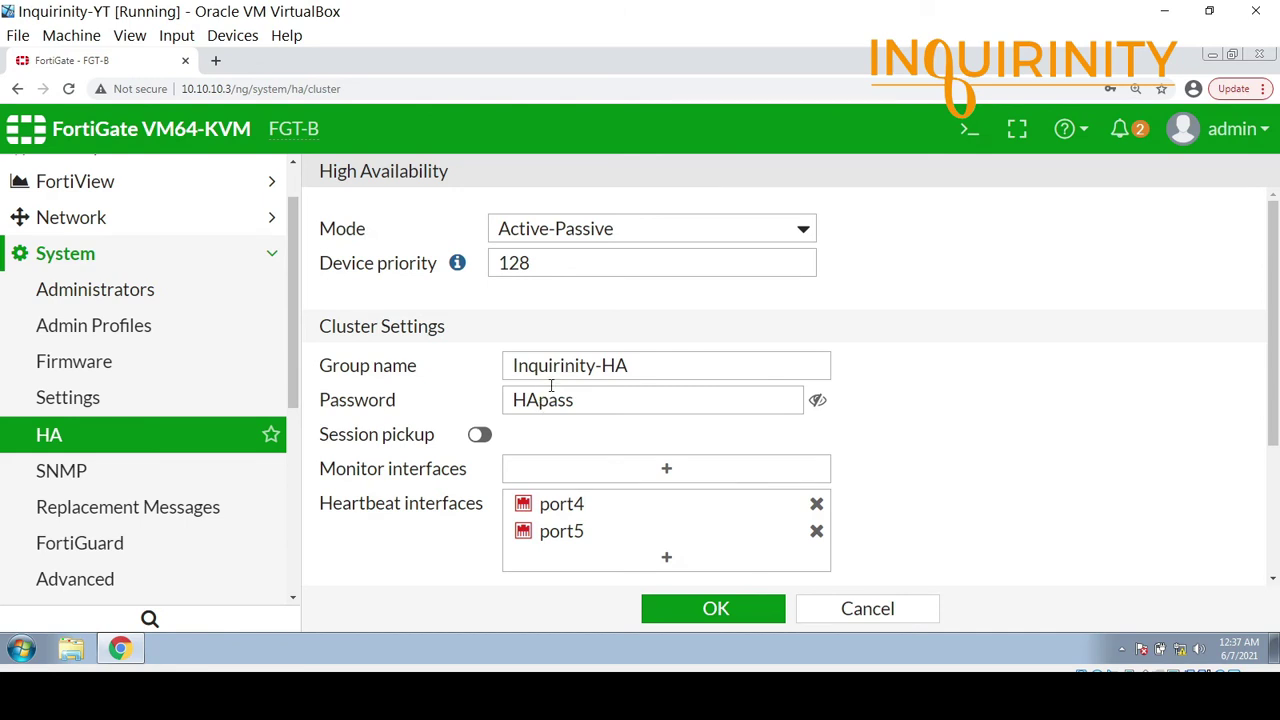
pyautogui.scroll(-1, 668, 465)
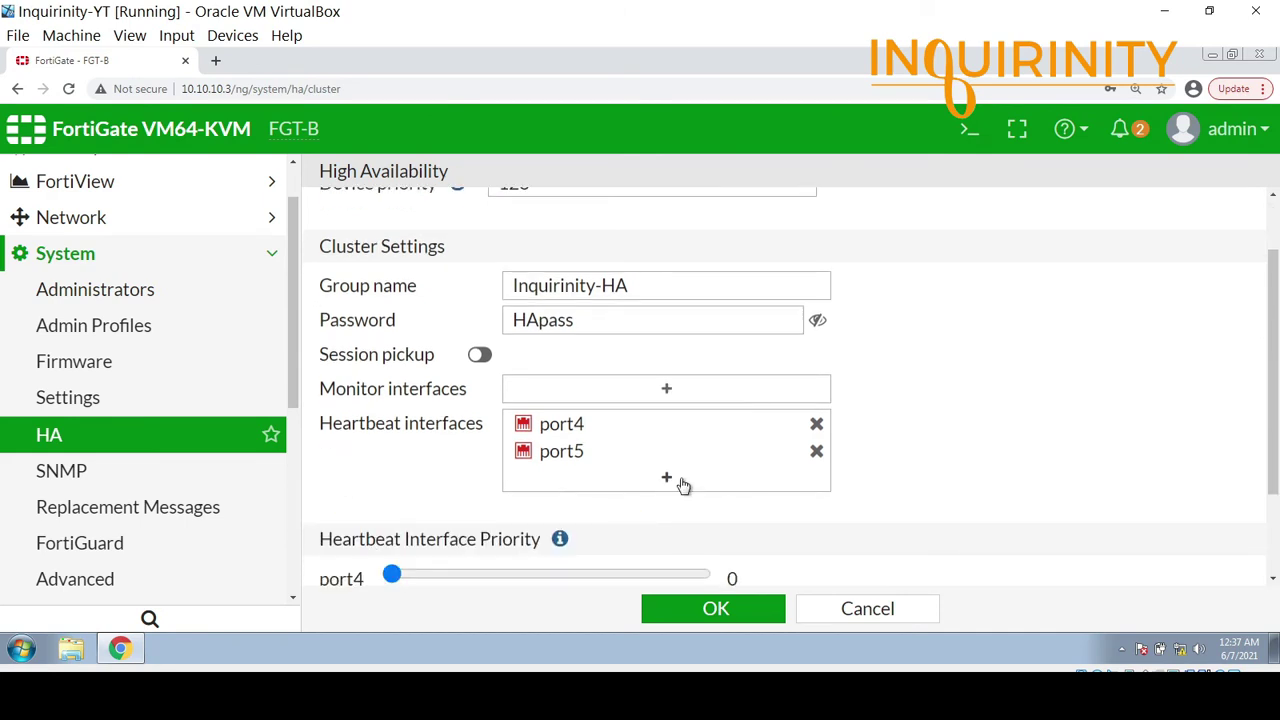
pyautogui.scroll(-2, 614, 489)
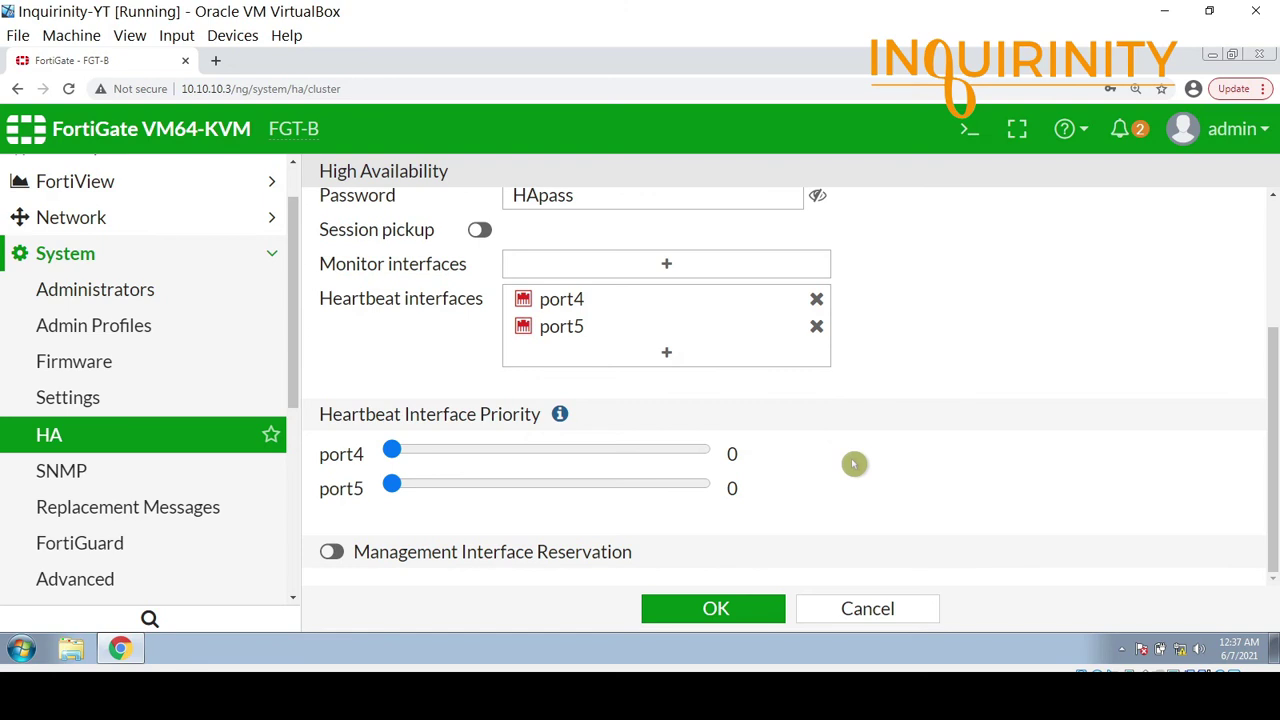
pyautogui.scroll(3, 875, 550)
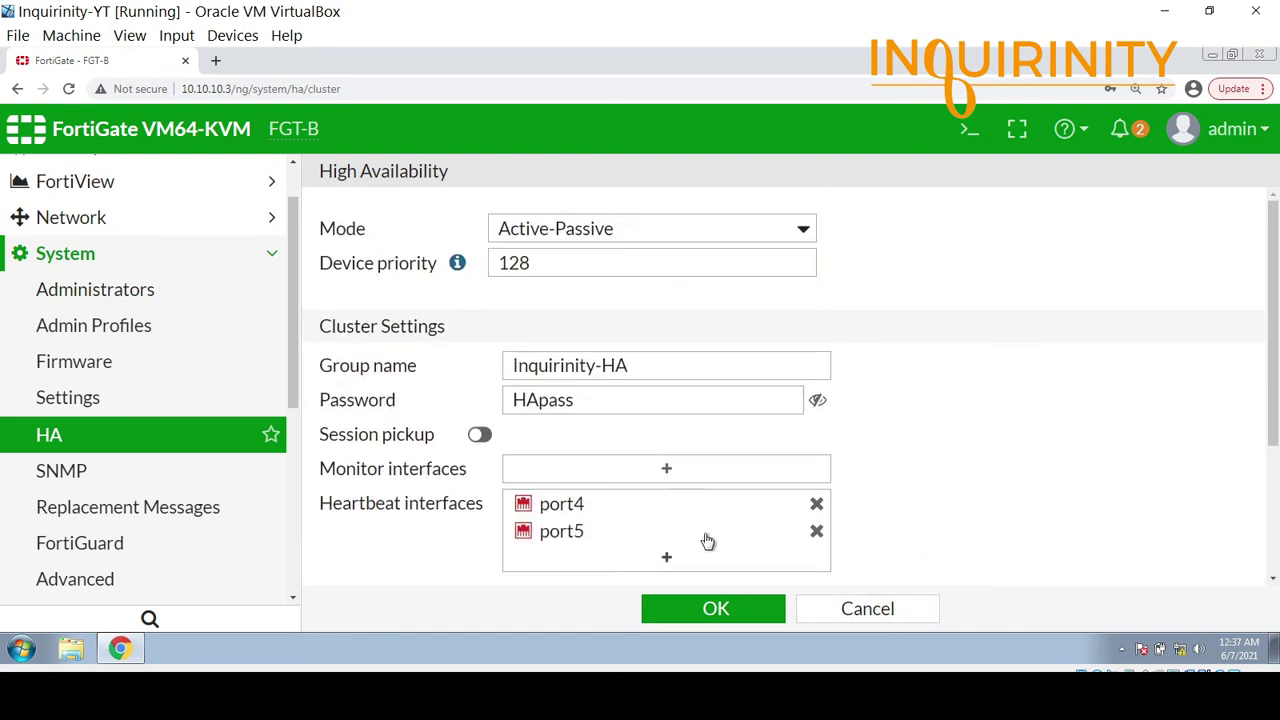
pyautogui.click(720, 610)
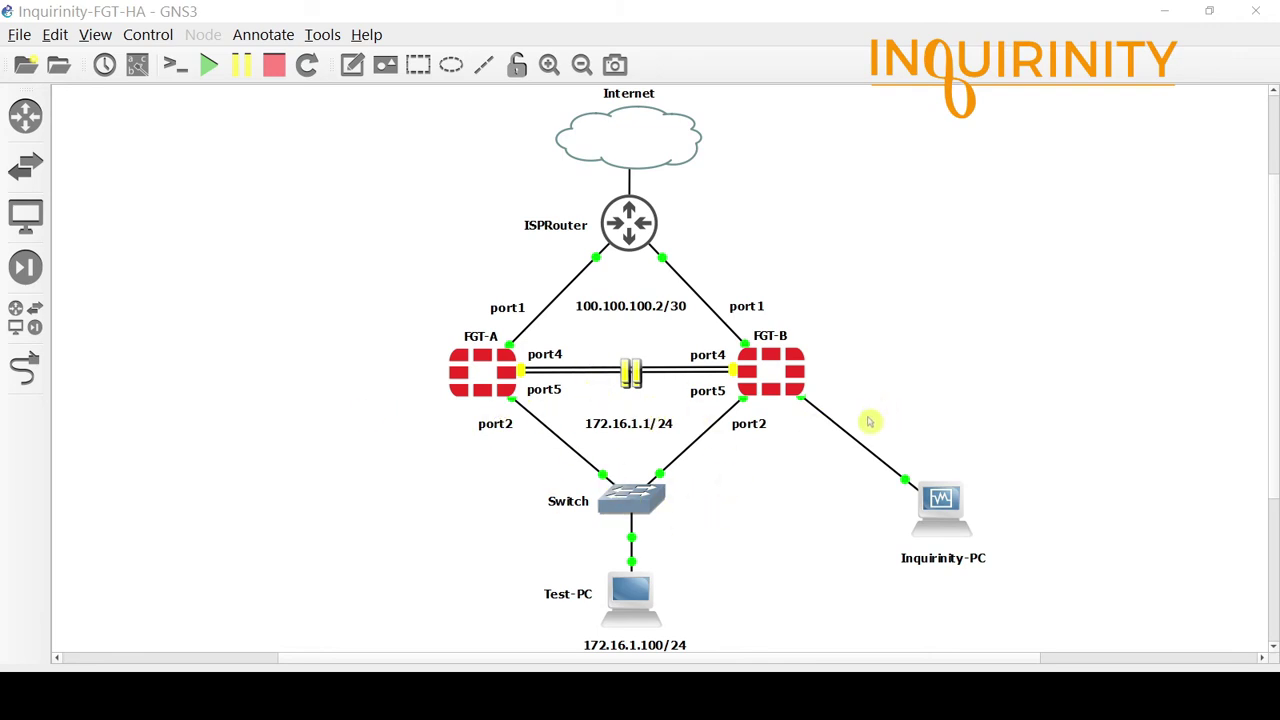
# In GNS3, resume both suspended heartbeat links between FGT-A and FGT-B on port4 and port5.
pyautogui.rightClick(595, 372)
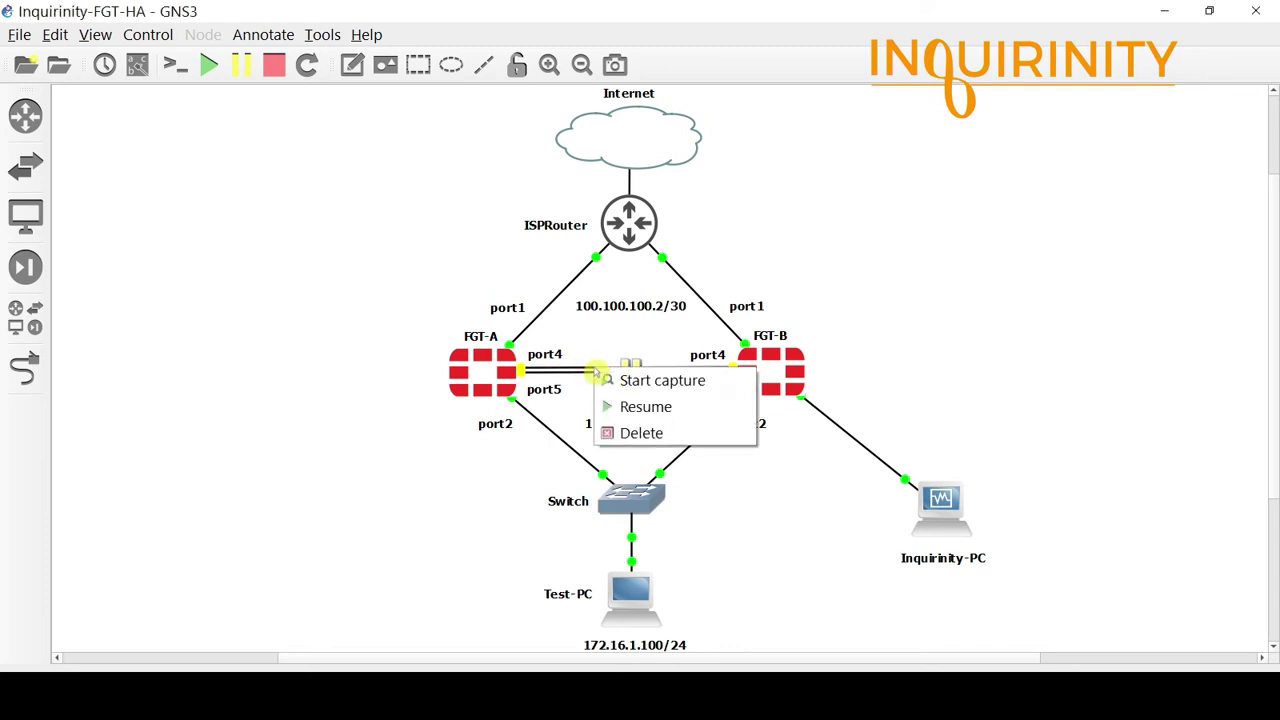
pyautogui.click(625, 406)
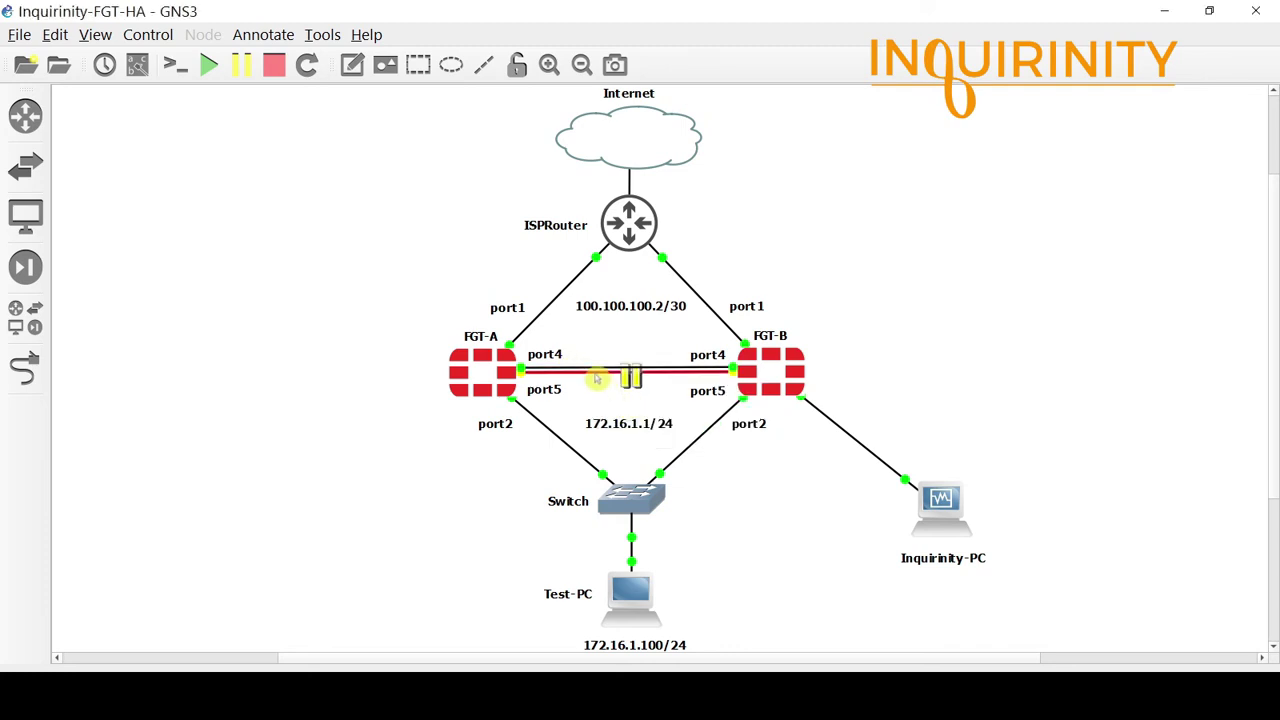
pyautogui.rightClick(594, 372)
pyautogui.click(634, 418)
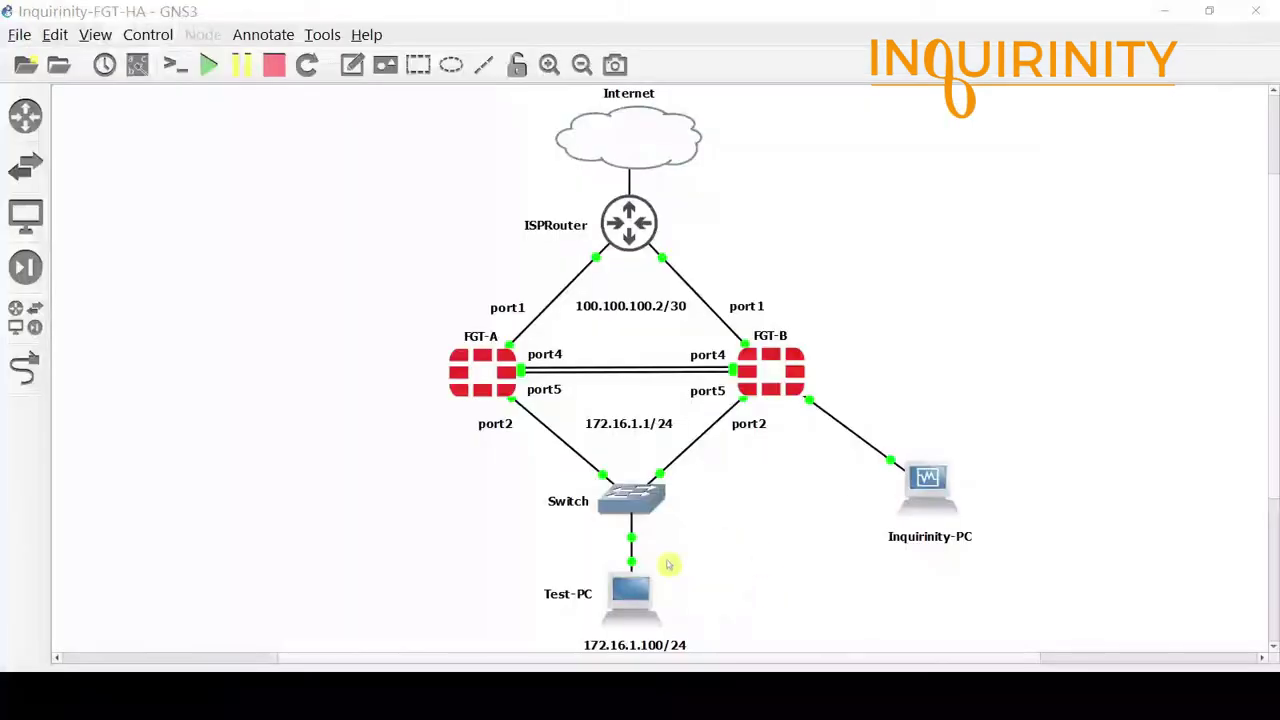
# Open Test-PC's console and start a continuous ping to 8.8.8.8 using the -t option.
pyautogui.rightClick(626, 598)
pyautogui.click(652, 116)
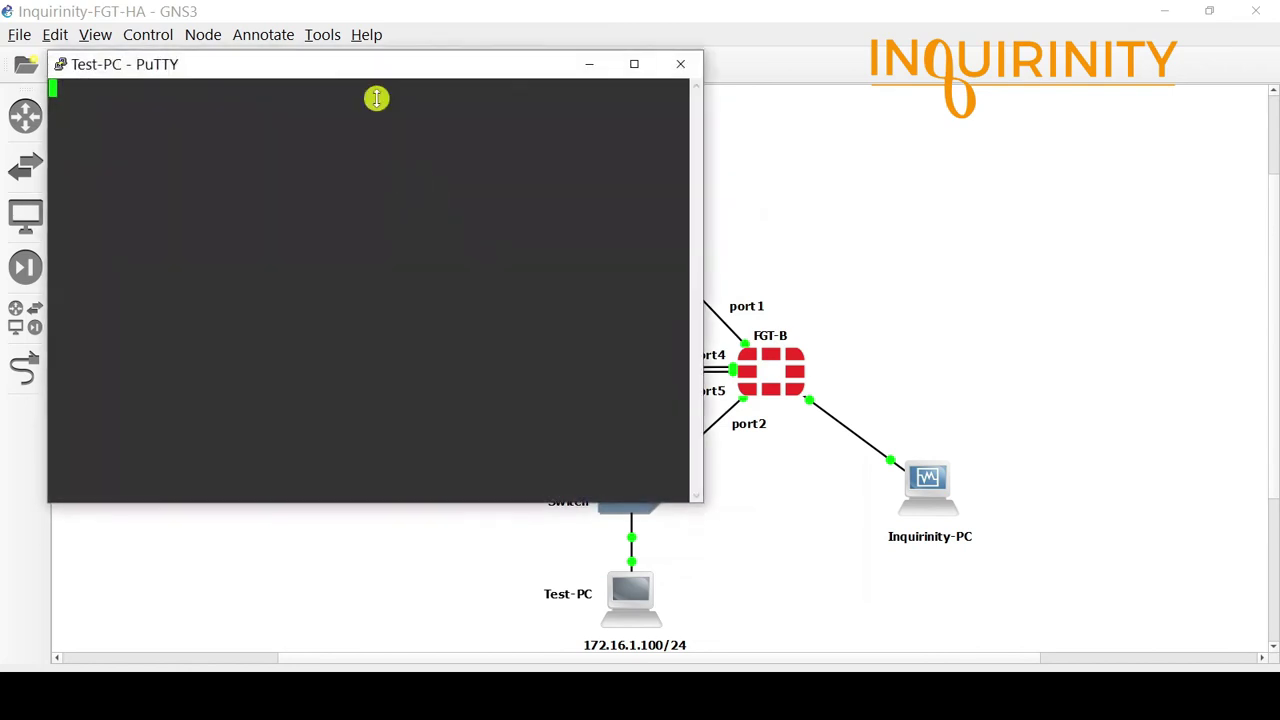
pyautogui.moveTo(366, 63); pyautogui.dragTo(481, 297)
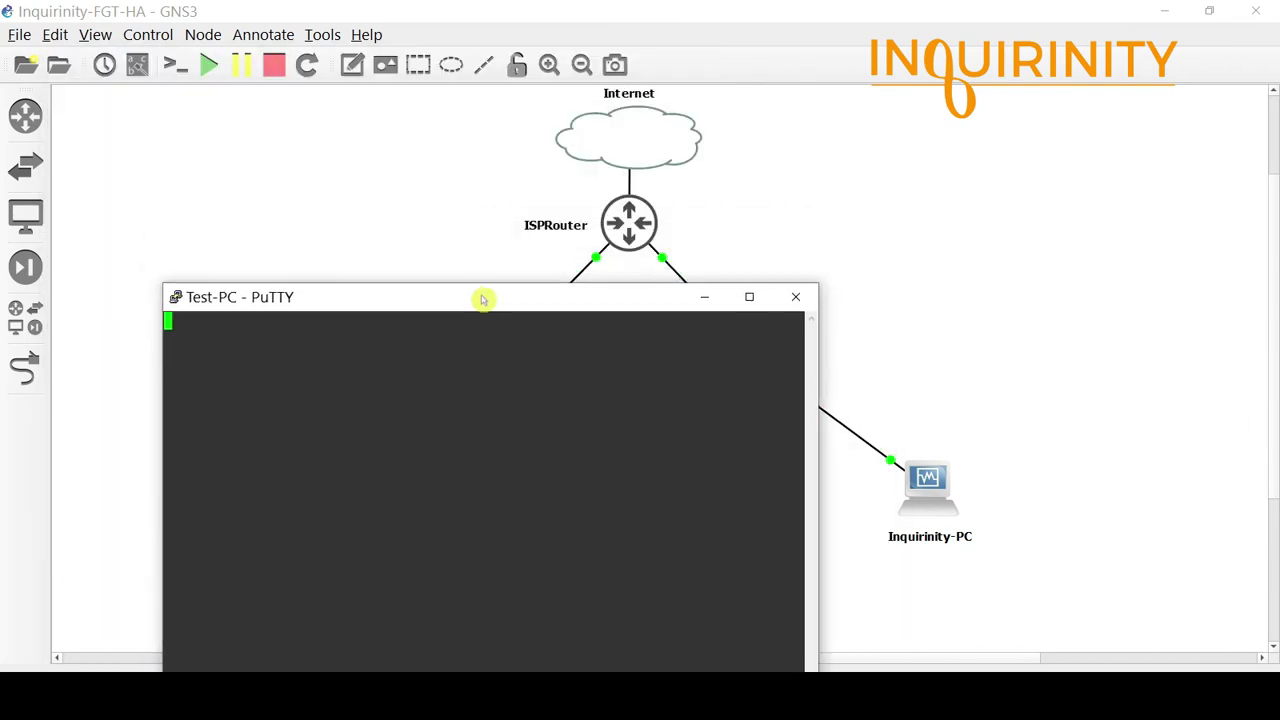
pyautogui.press('Return')
pyautogui.write('ping 8.8.8')
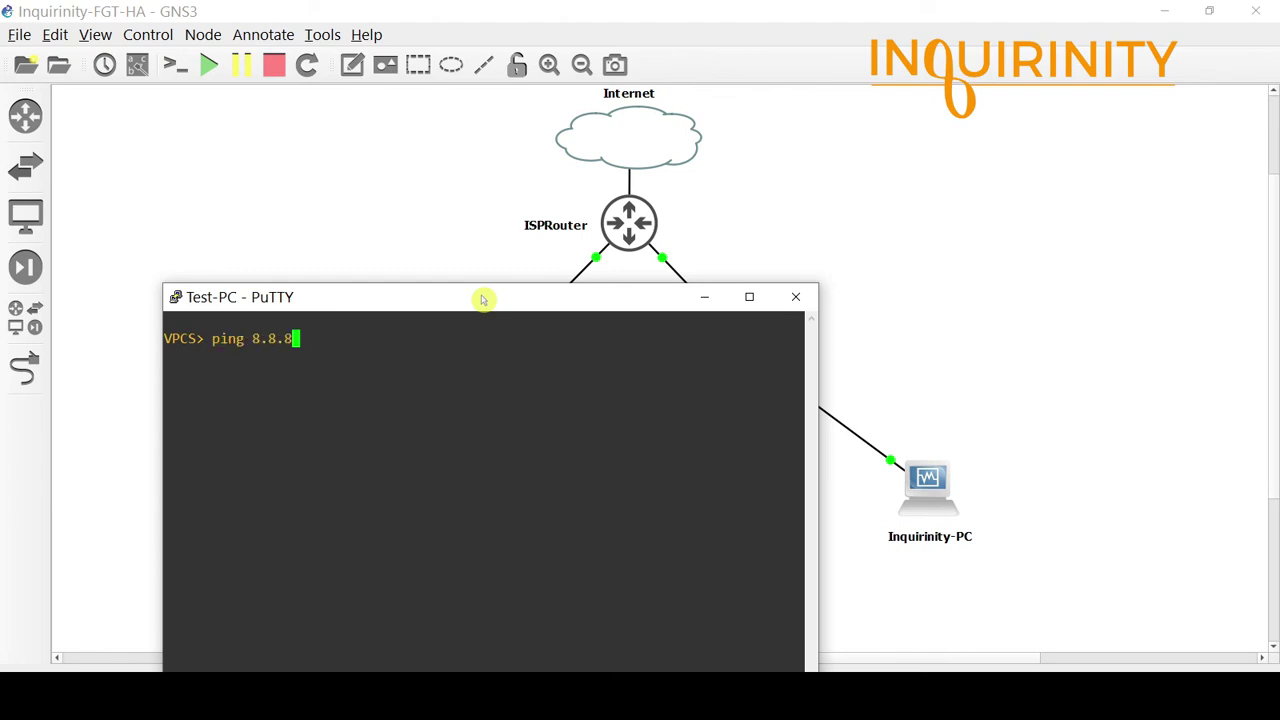
pyautogui.write('.8 -t')
pyautogui.moveTo(485, 300); pyautogui.dragTo(443, 197)
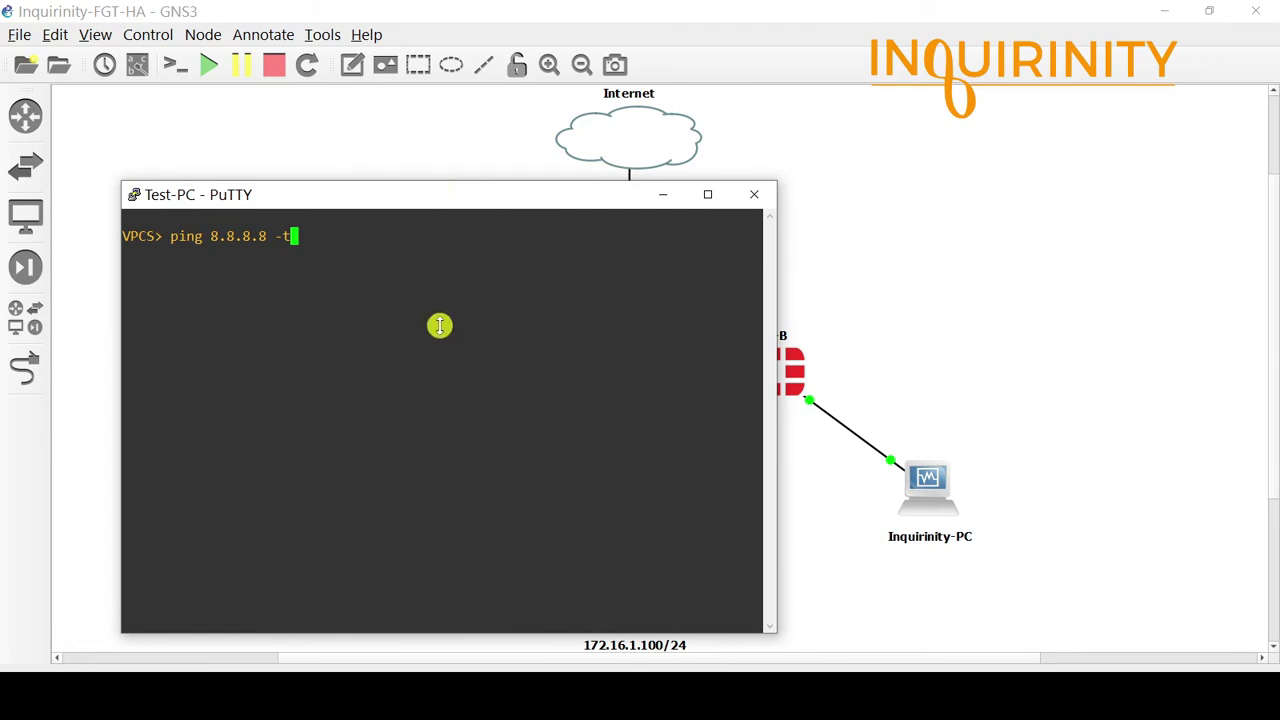
pyautogui.press('Return')
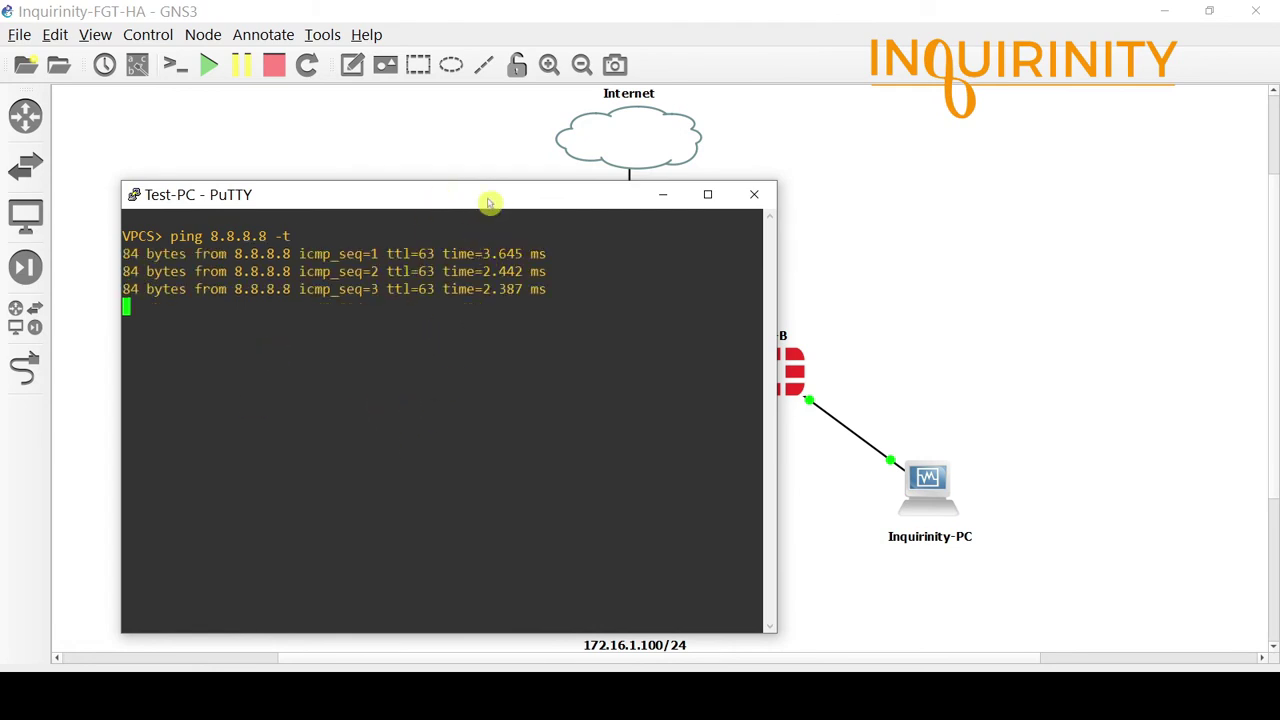
pyautogui.moveTo(489, 203); pyautogui.dragTo(469, 239)
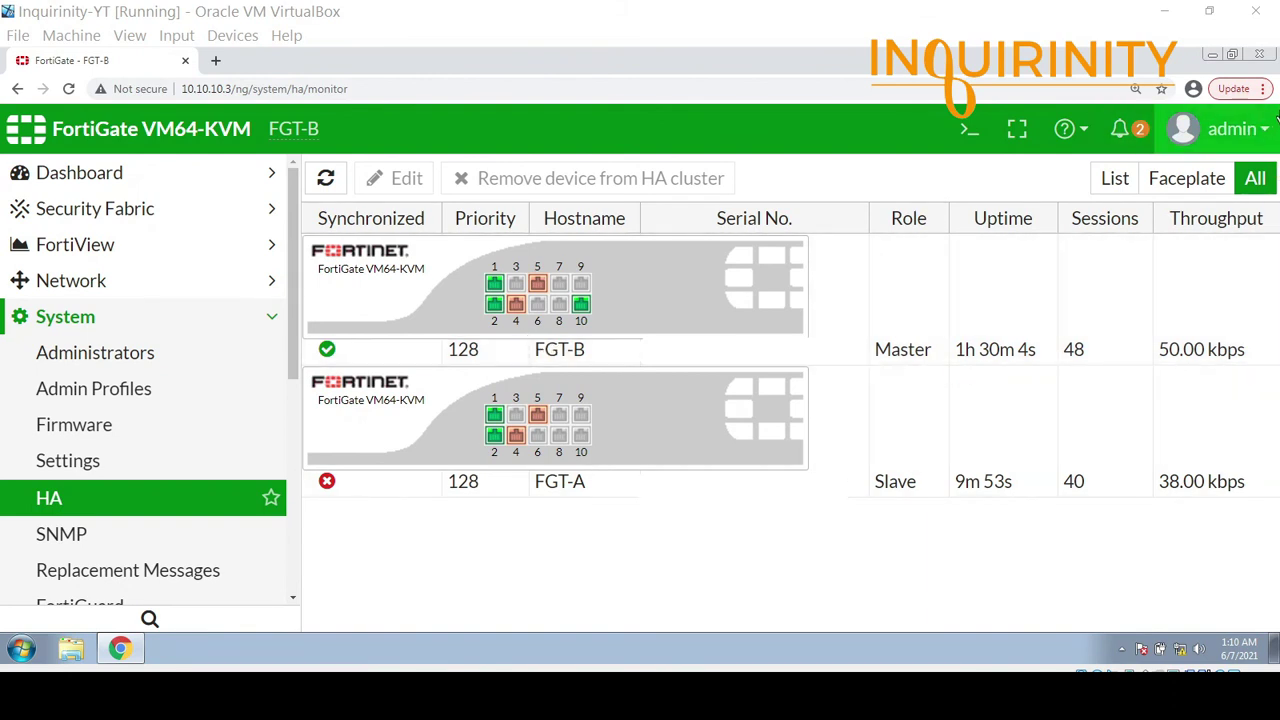
# In the virtual machine's browser, reboot FGT-B without an event log message, checking Test-PC's running ping before confirming.
pyautogui.click(1268, 133)
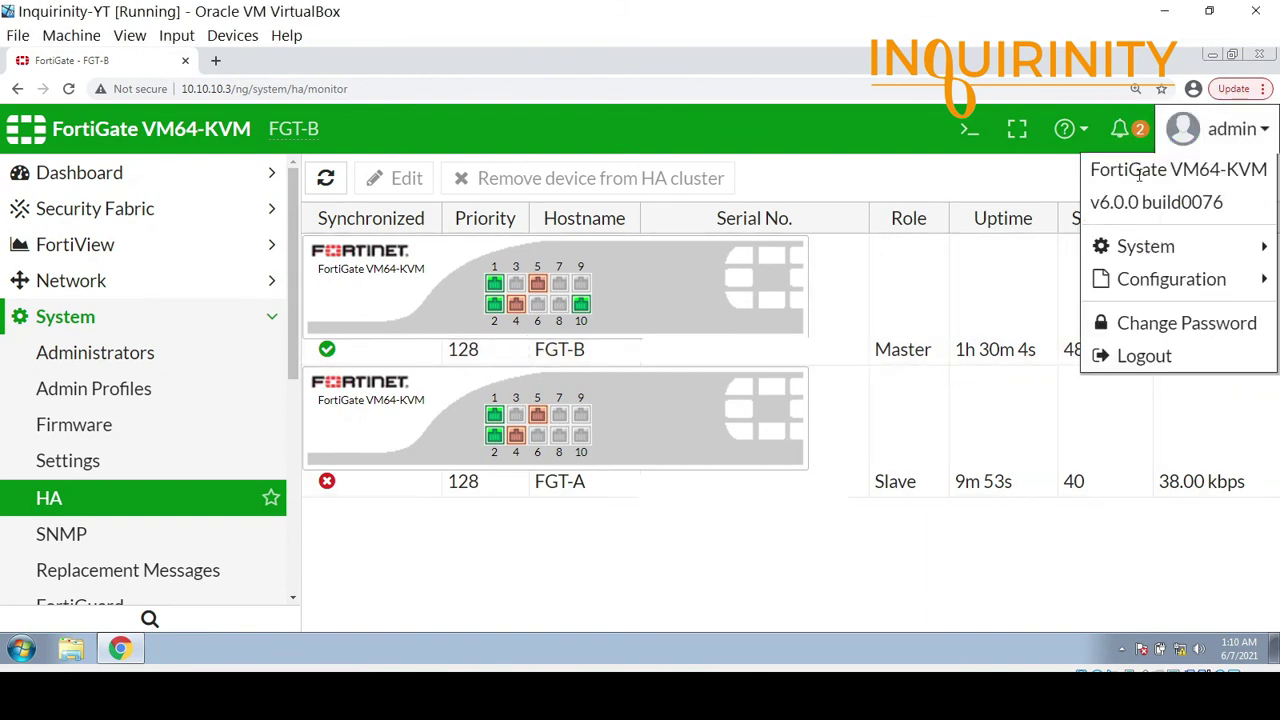
pyautogui.moveTo(1112, 245)
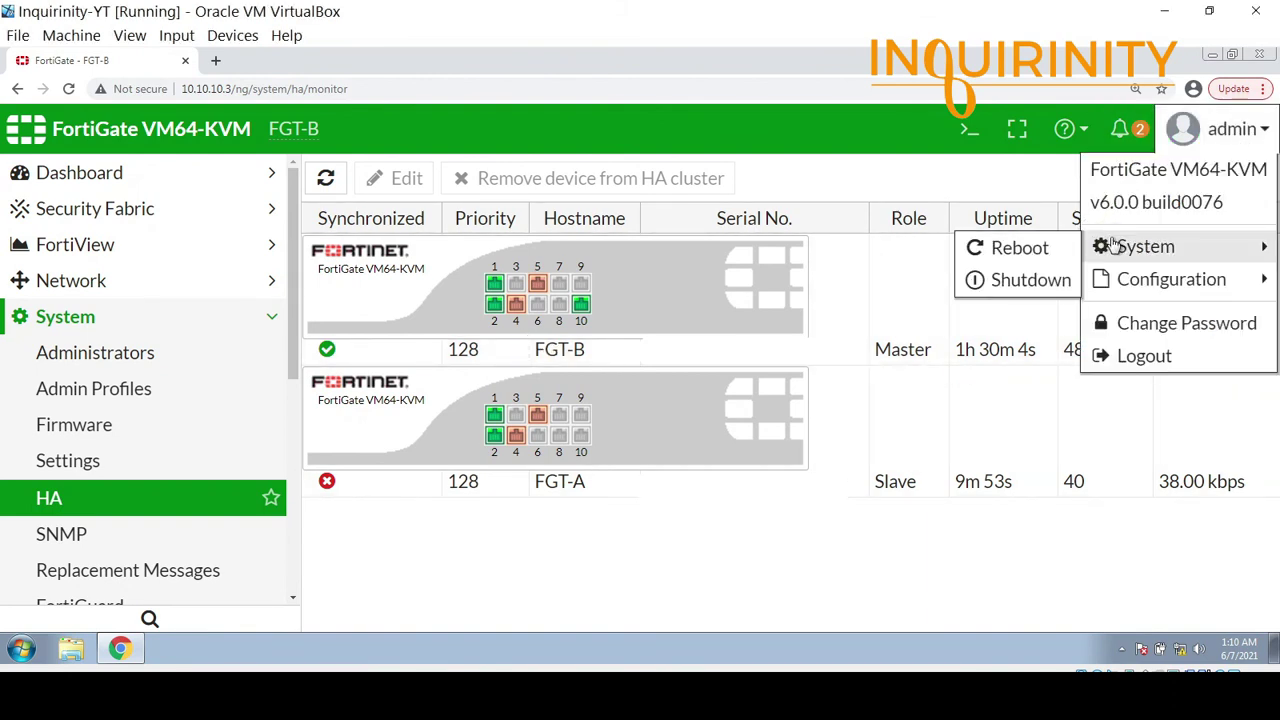
pyautogui.click(1030, 254)
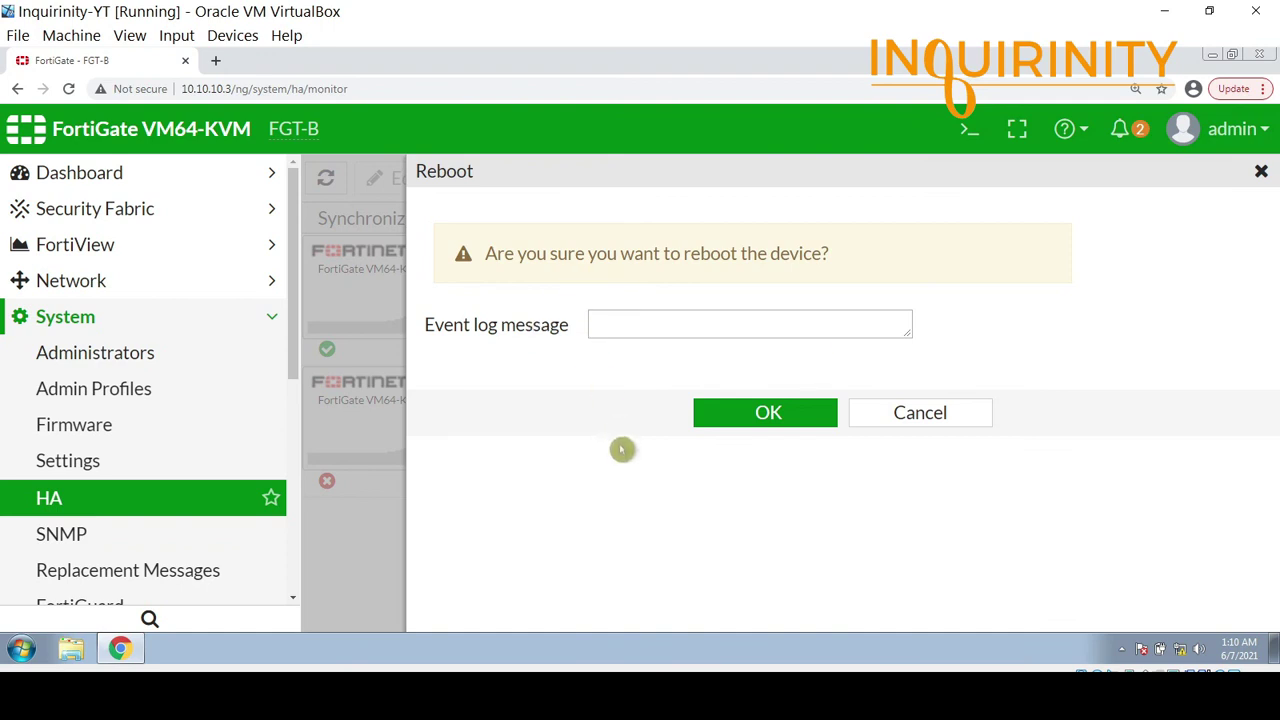
pyautogui.click(598, 664)
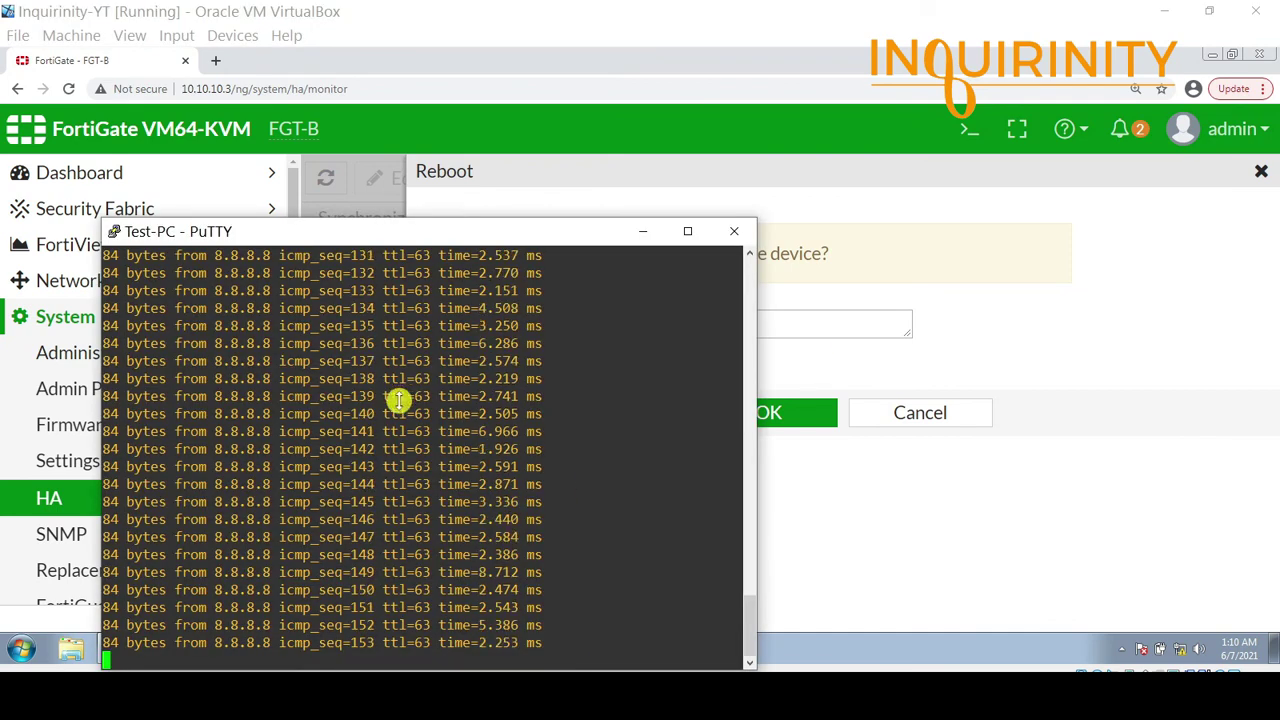
pyautogui.click(646, 236)
pyautogui.click(803, 324)
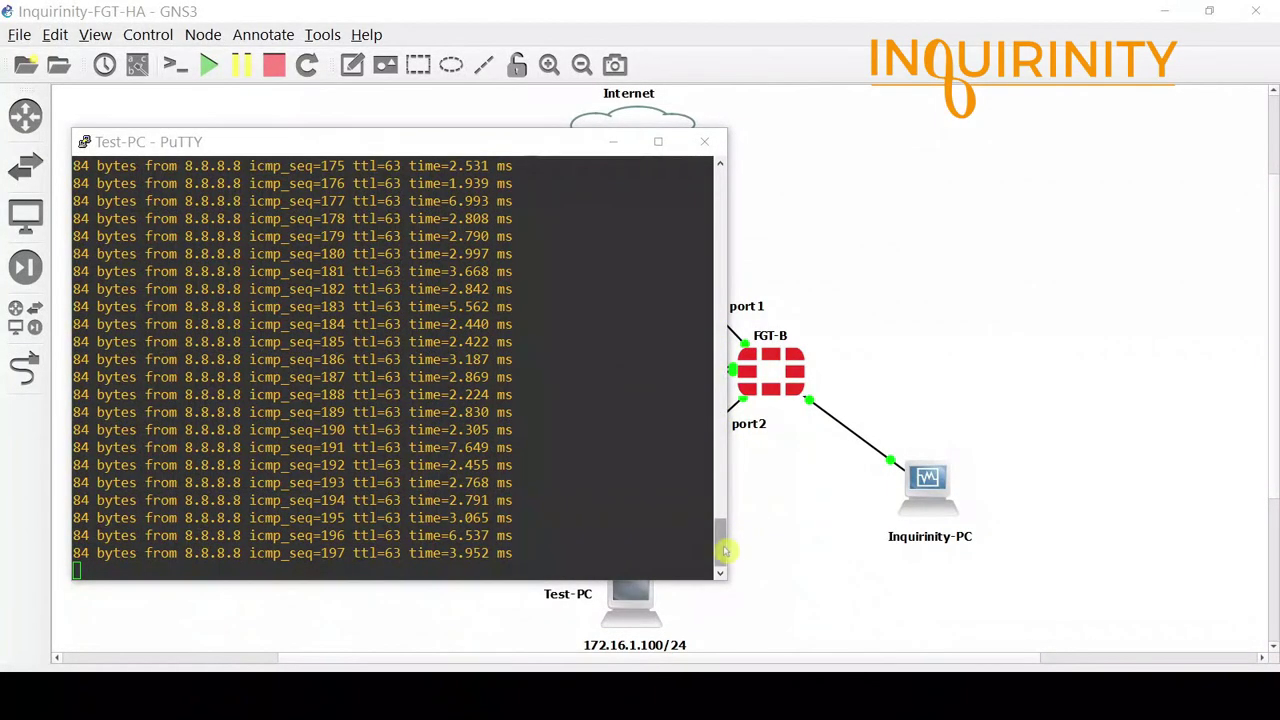
# Review the ping replies in Test-PC's console for interruptions during the failover.
pyautogui.moveTo(724, 546); pyautogui.dragTo(720, 512)
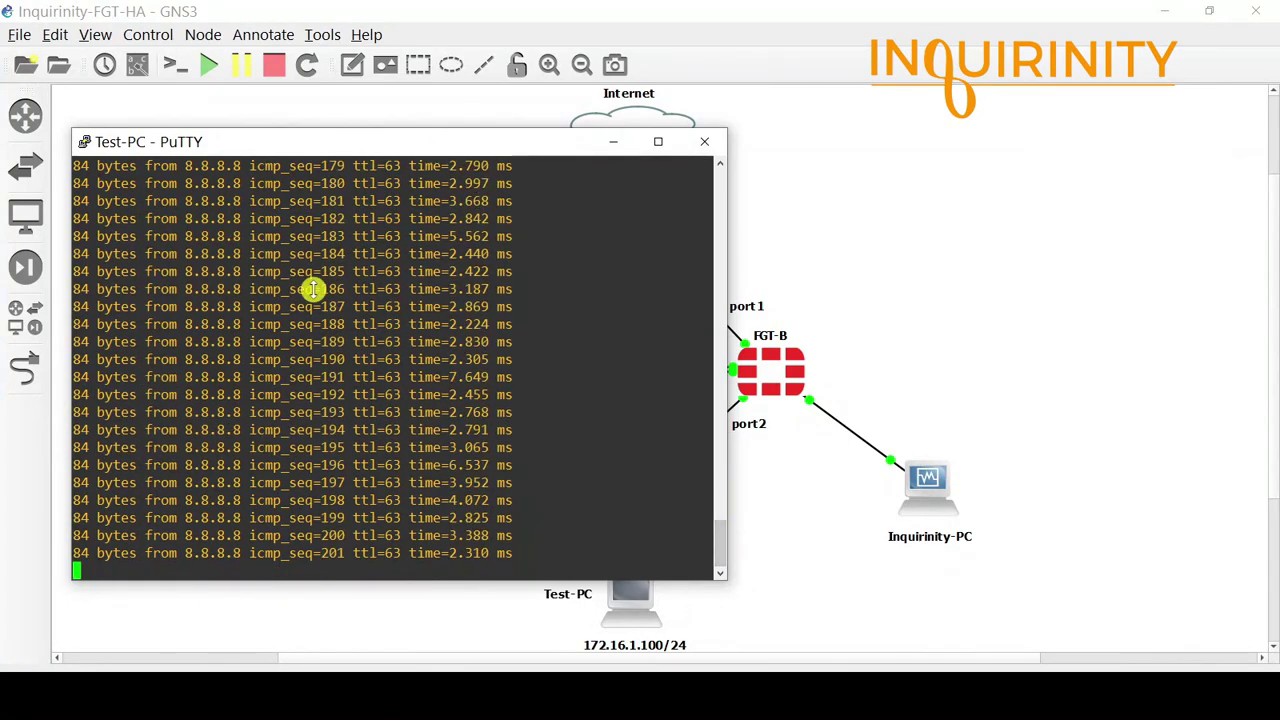
pyautogui.moveTo(717, 558)
pyautogui.mouseDown()
pyautogui.moveTo(732, 507)
pyautogui.moveTo(732, 558)
pyautogui.mouseUp()
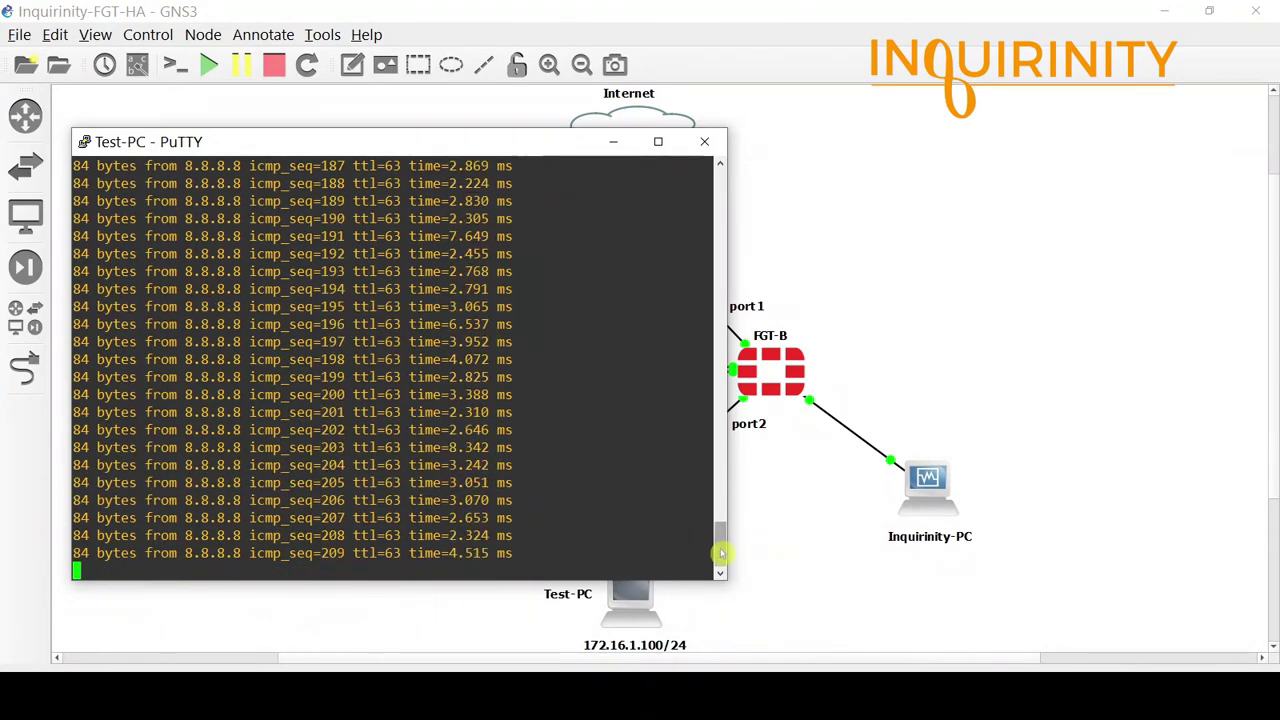
pyautogui.click(788, 537)
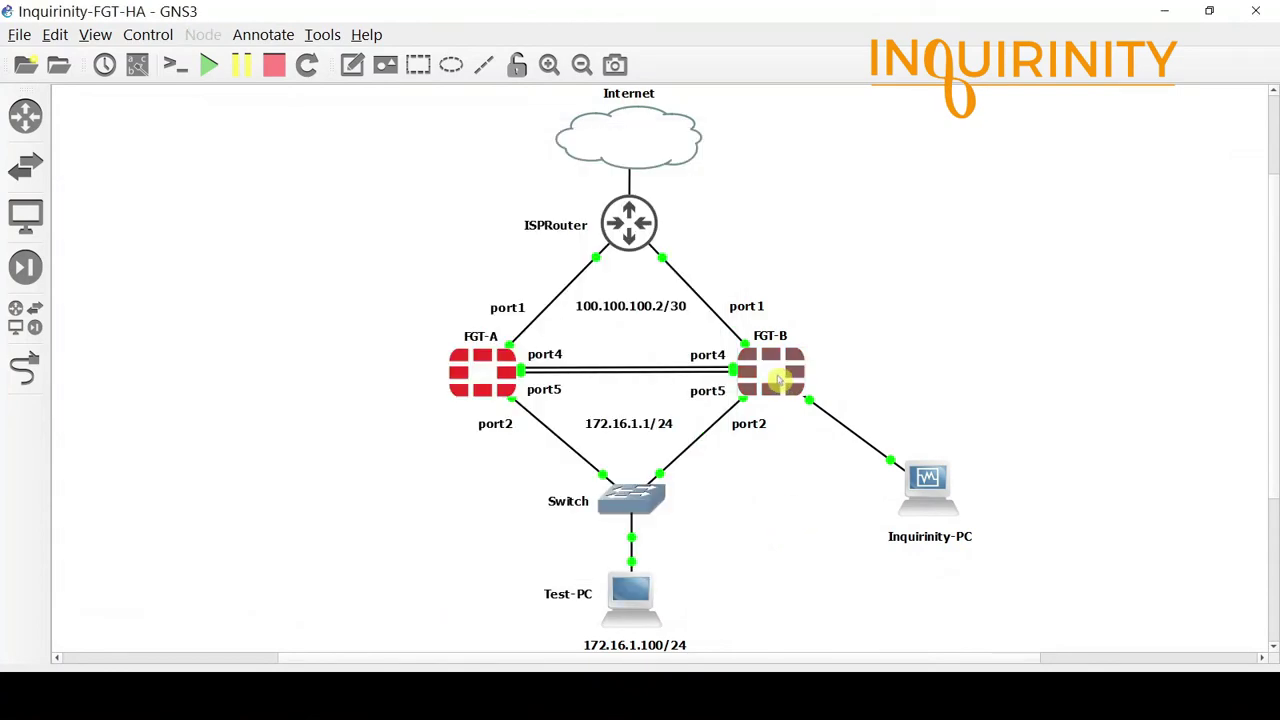
# Open FGT-B's console from the GNS3 topology to check its reboot, and close the console again.
pyautogui.rightClick(778, 378)
pyautogui.click(833, 41)
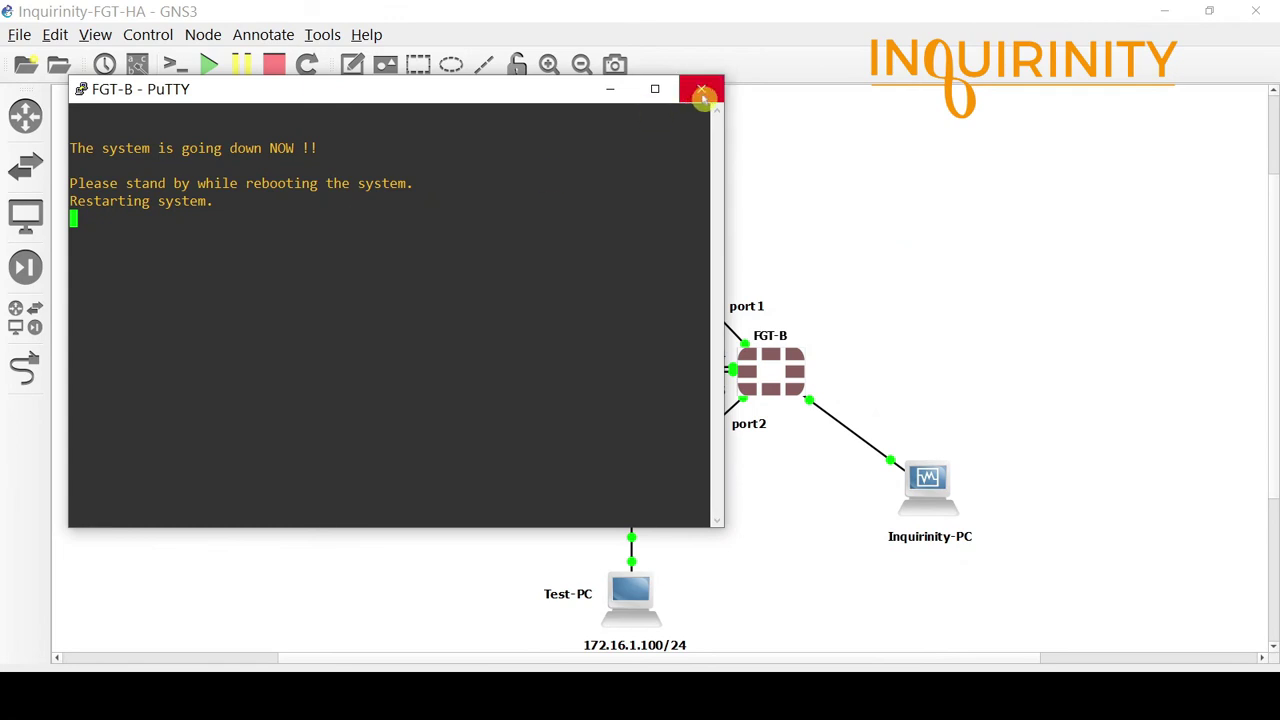
pyautogui.click(704, 95)
pyautogui.click(657, 430)
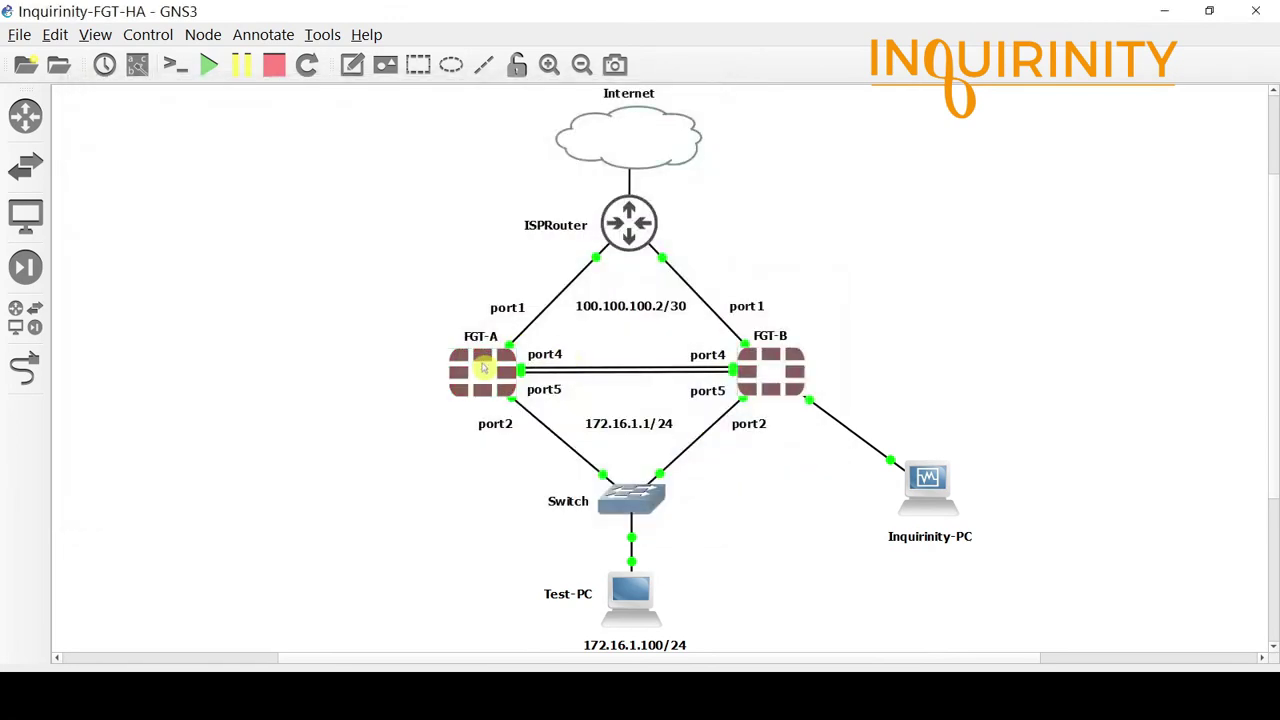
# Open FGT-A's console from the topology and log in as admin with a blank password.
pyautogui.rightClick(483, 368)
pyautogui.click(520, 45)
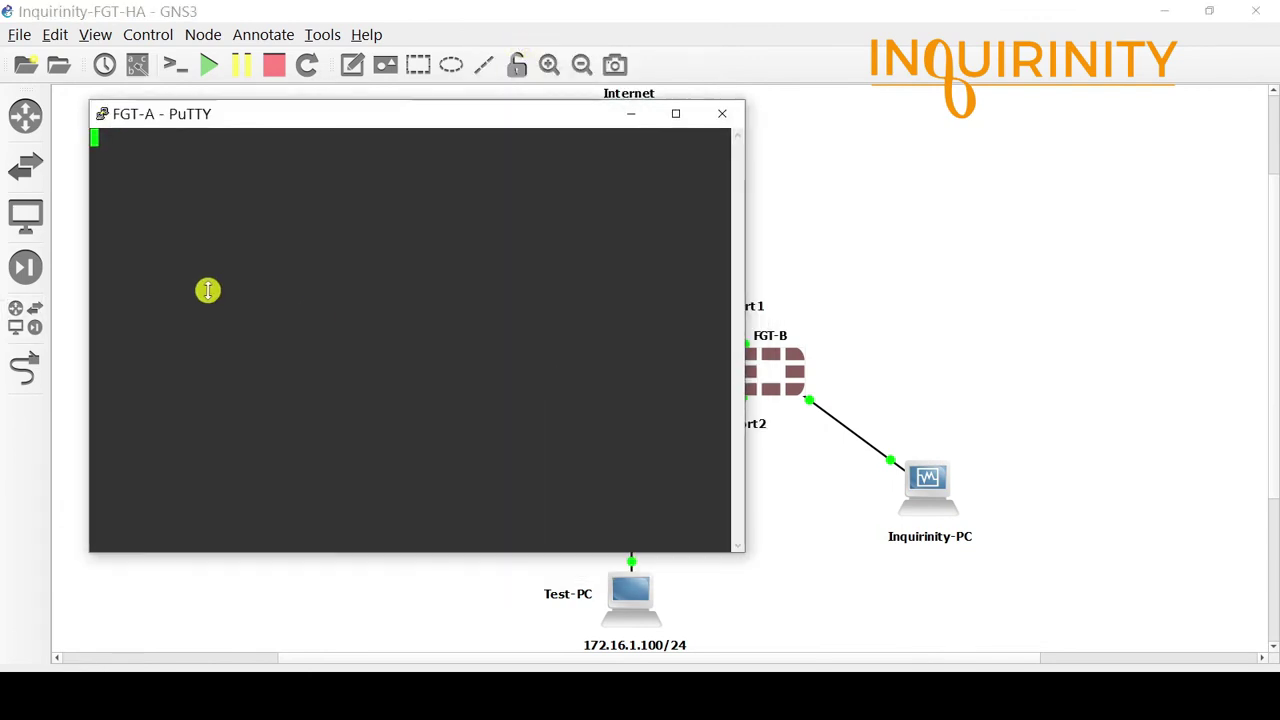
pyautogui.press('Return')
pyautogui.write('admin')
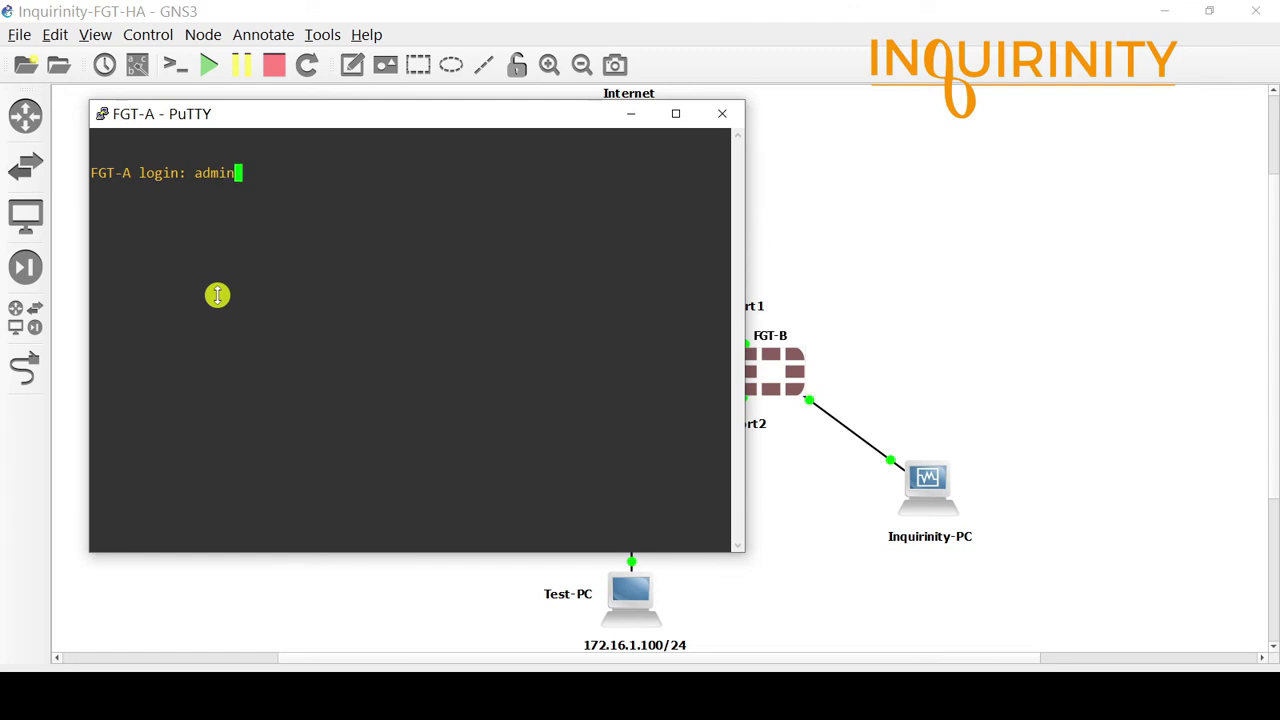
pyautogui.press('Return')
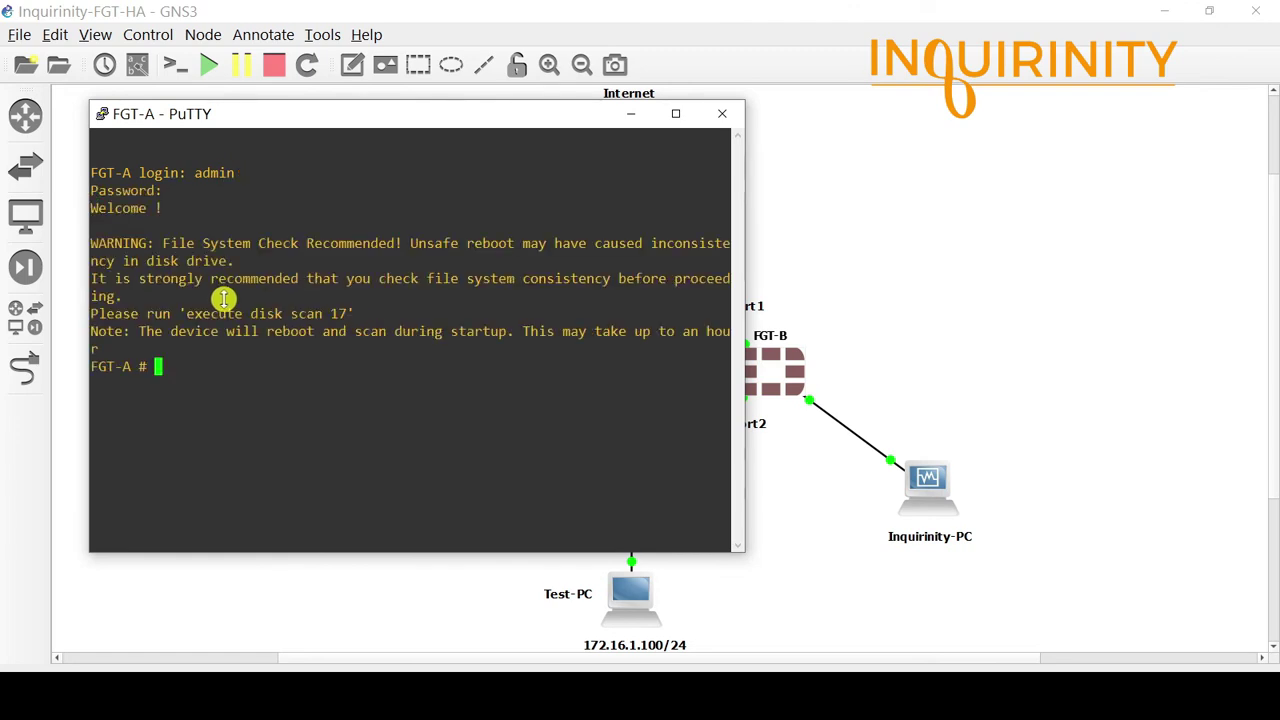